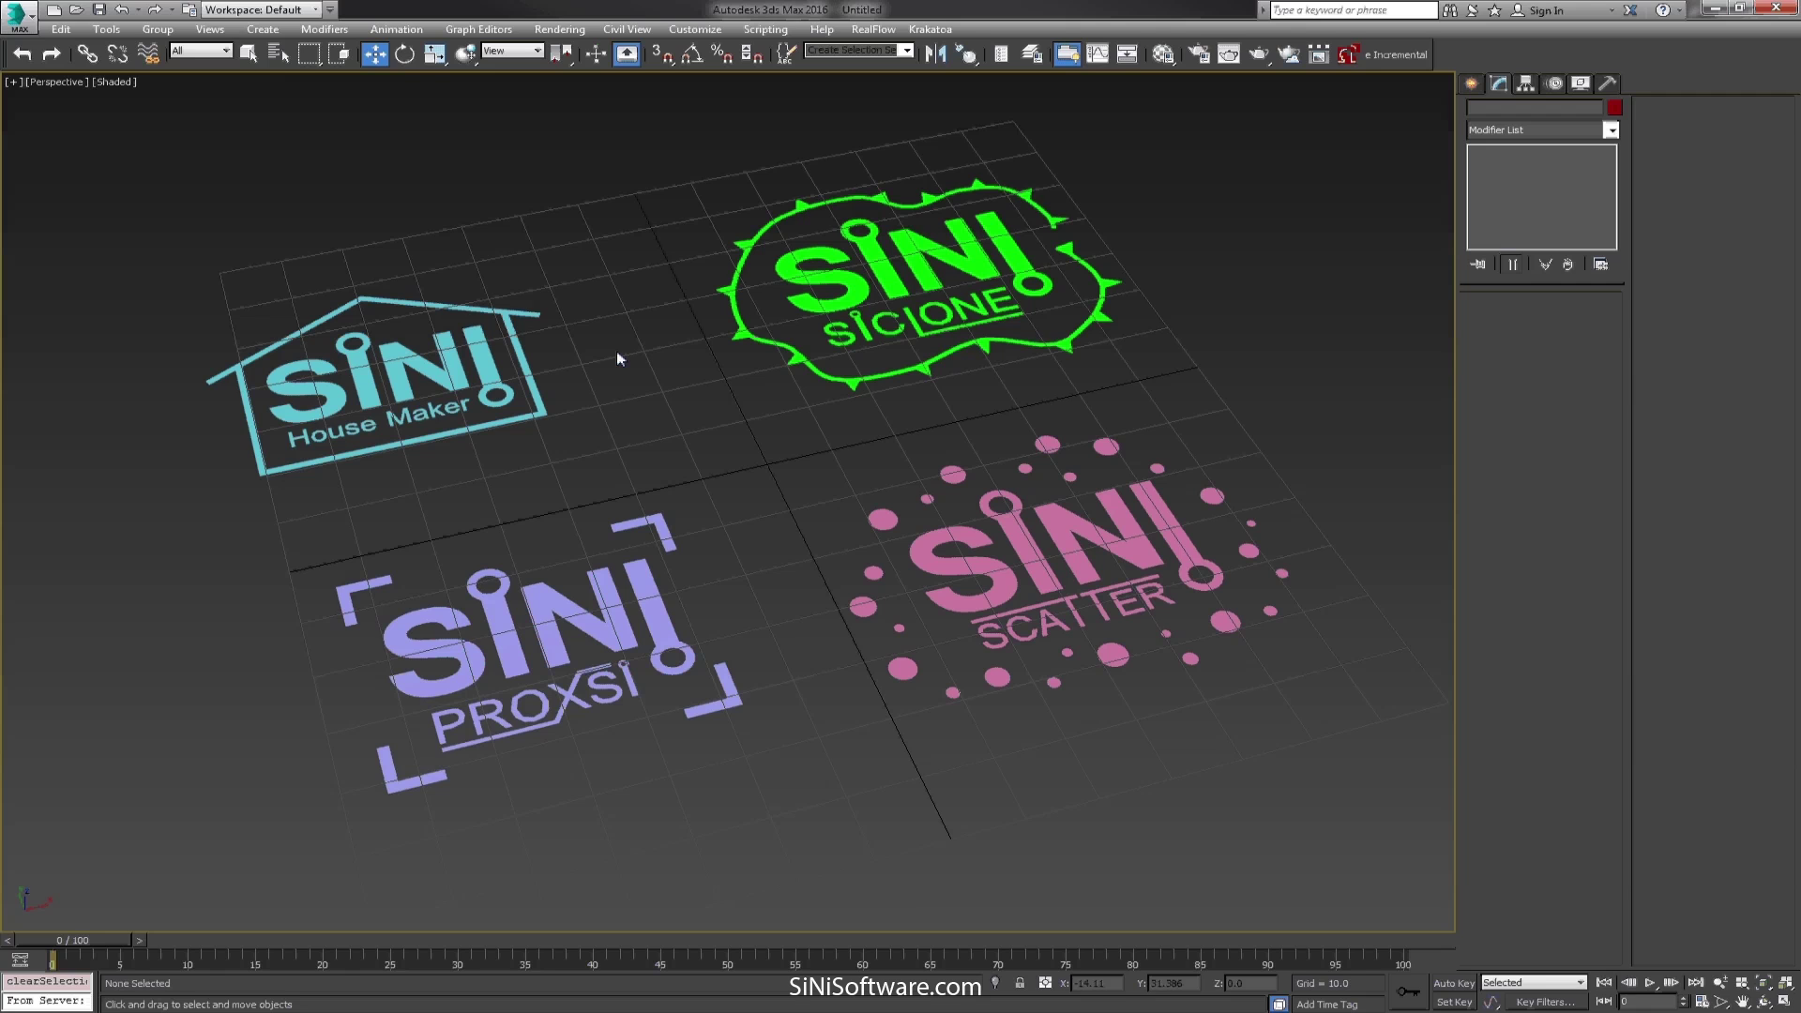
# Open the SiNi Springboard and bring up its Poly & Mesh, Spline & Shape and Ready Render tools for viewing
pyautogui.moveTo(0, 45); pyautogui.dragTo(814, 32)
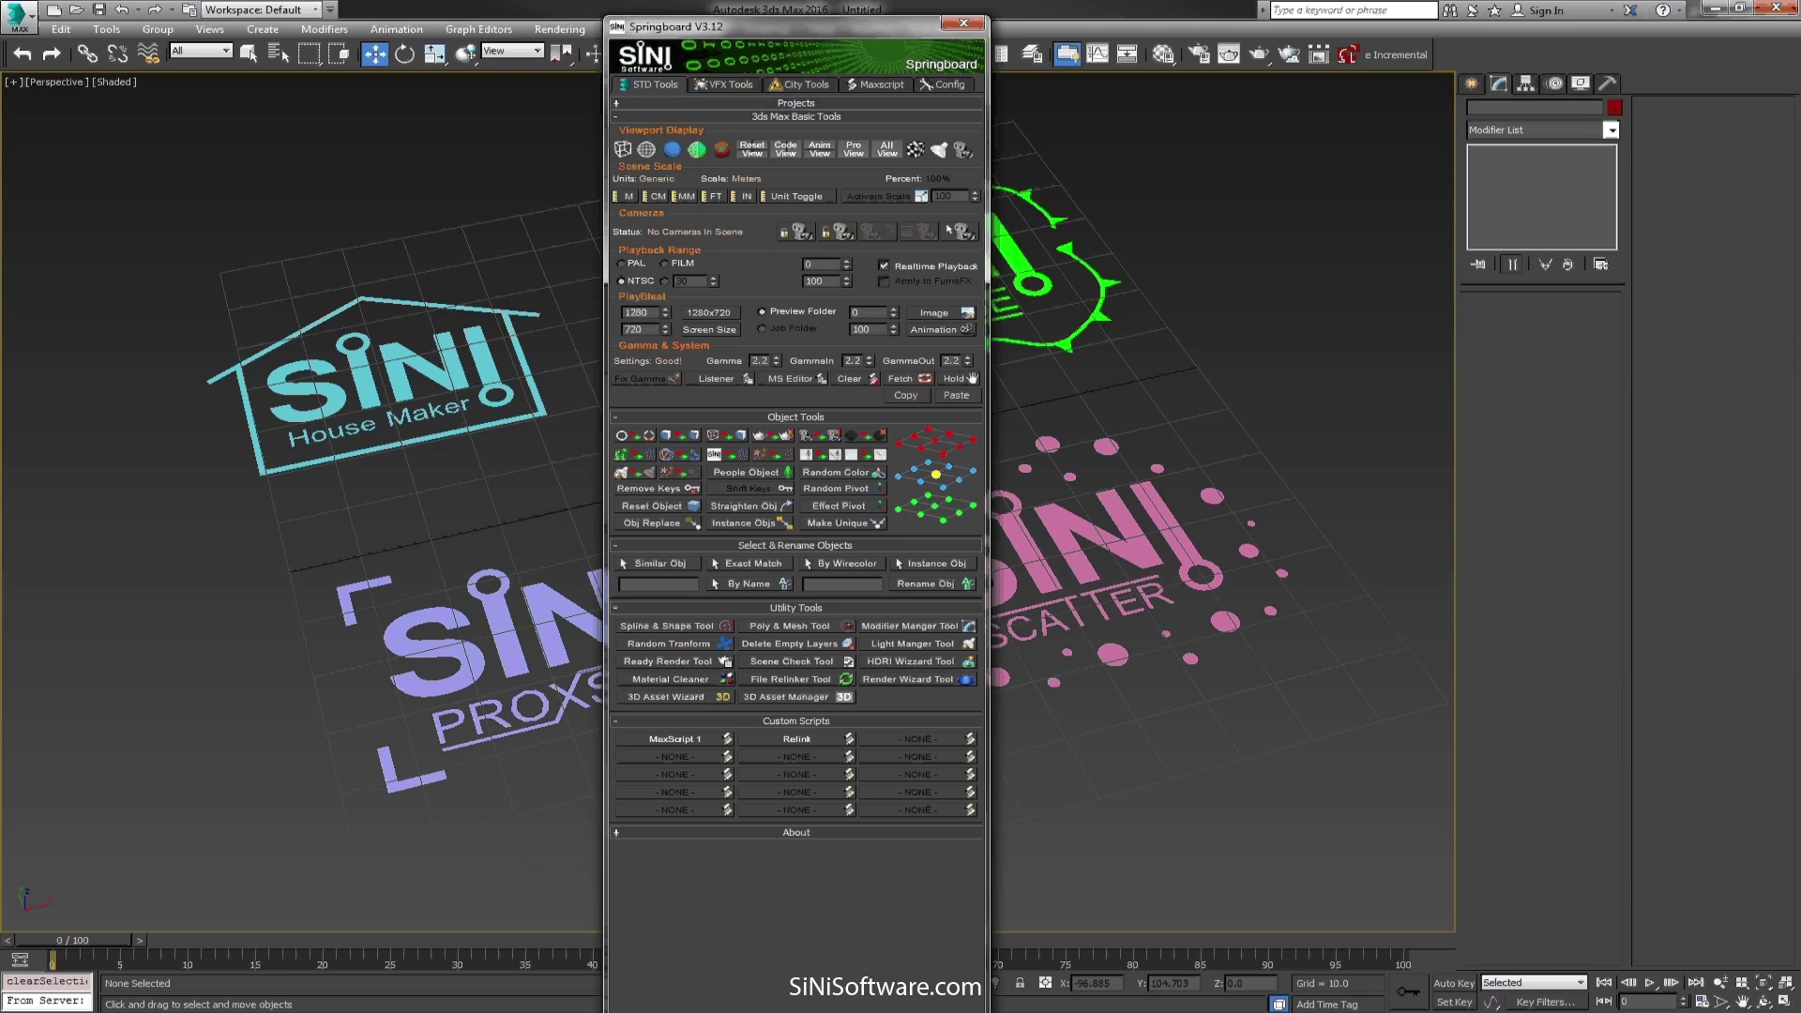
pyautogui.click(789, 626)
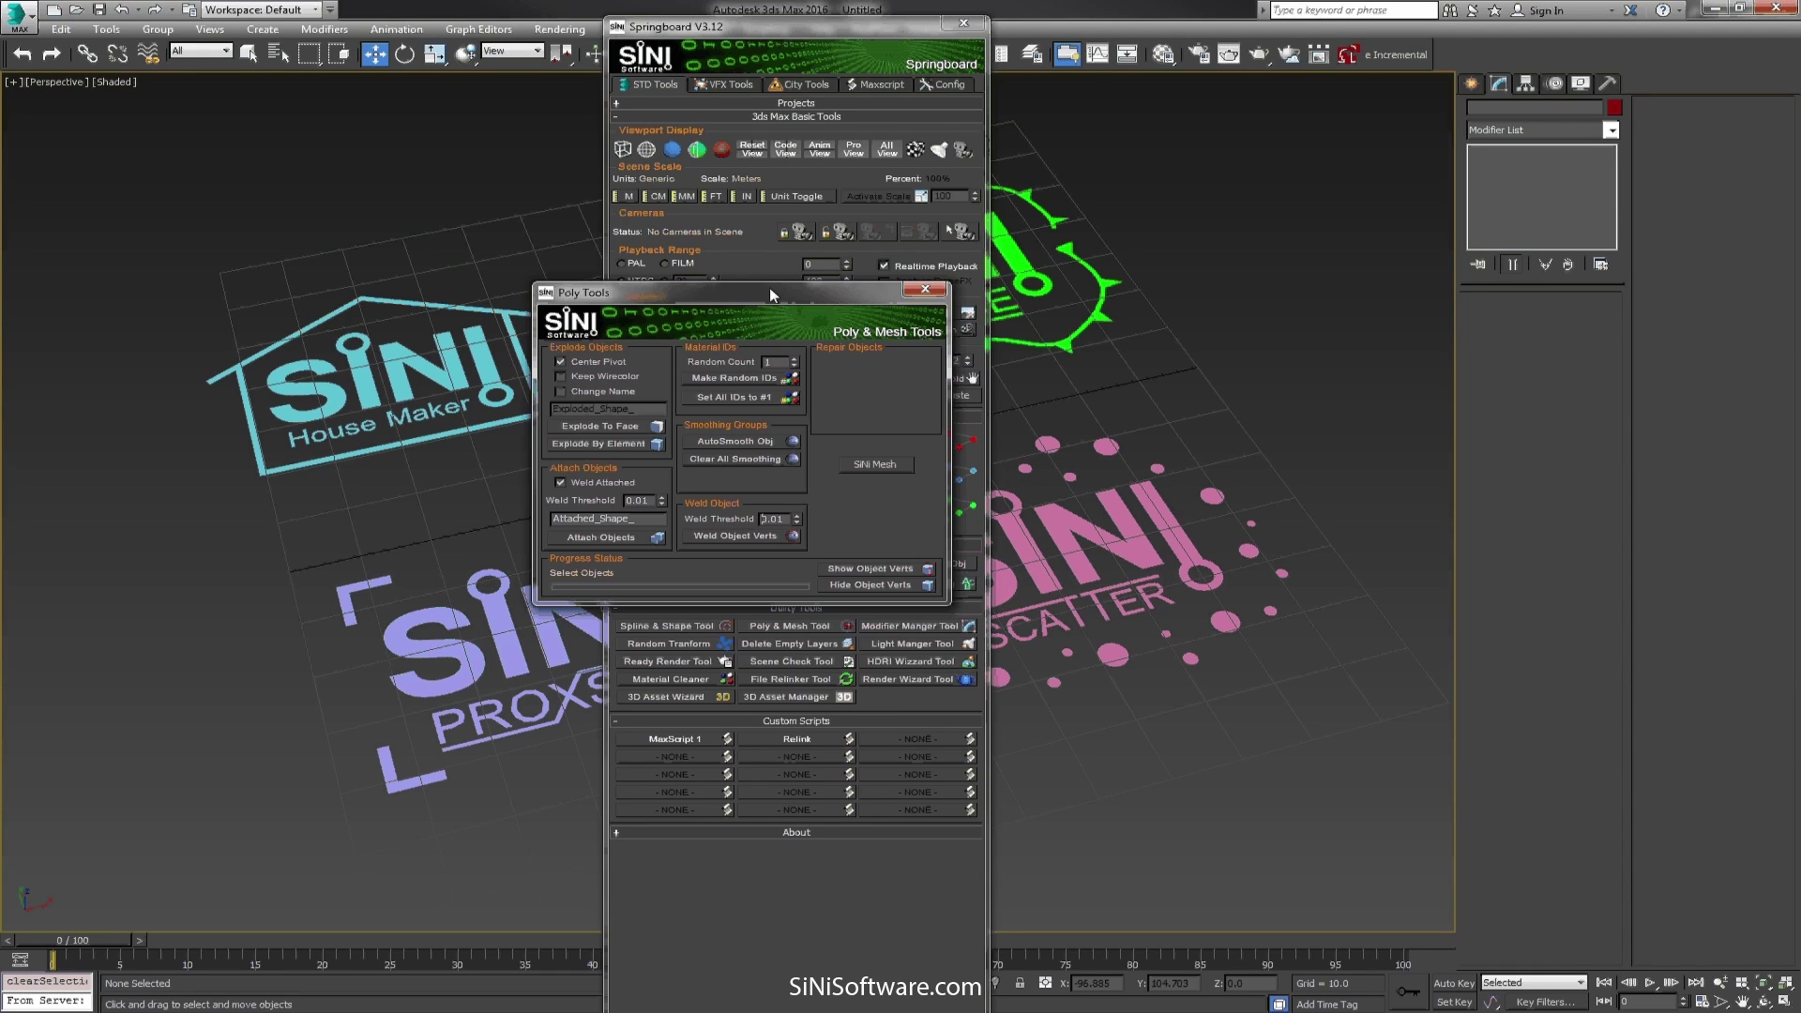
pyautogui.moveTo(769, 287); pyautogui.dragTo(815, 275)
pyautogui.moveTo(0, 161); pyautogui.dragTo(782, 146)
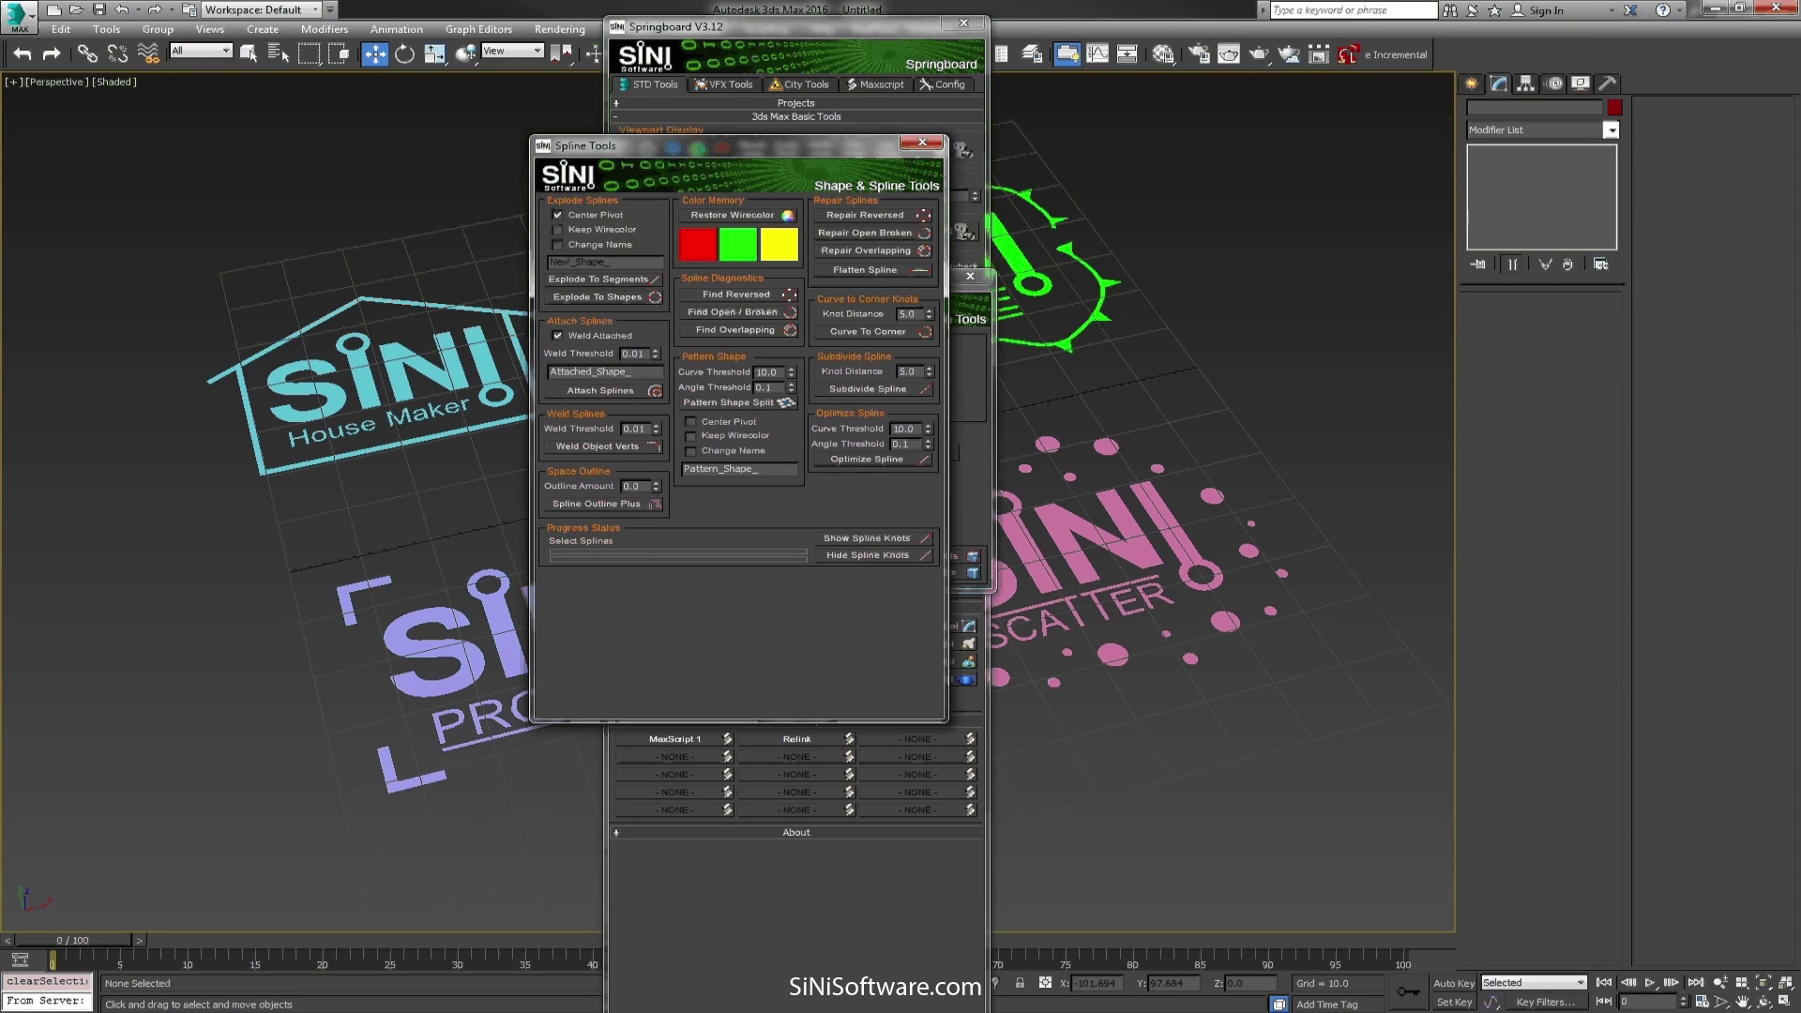
pyautogui.moveTo(0, 309); pyautogui.dragTo(793, 300)
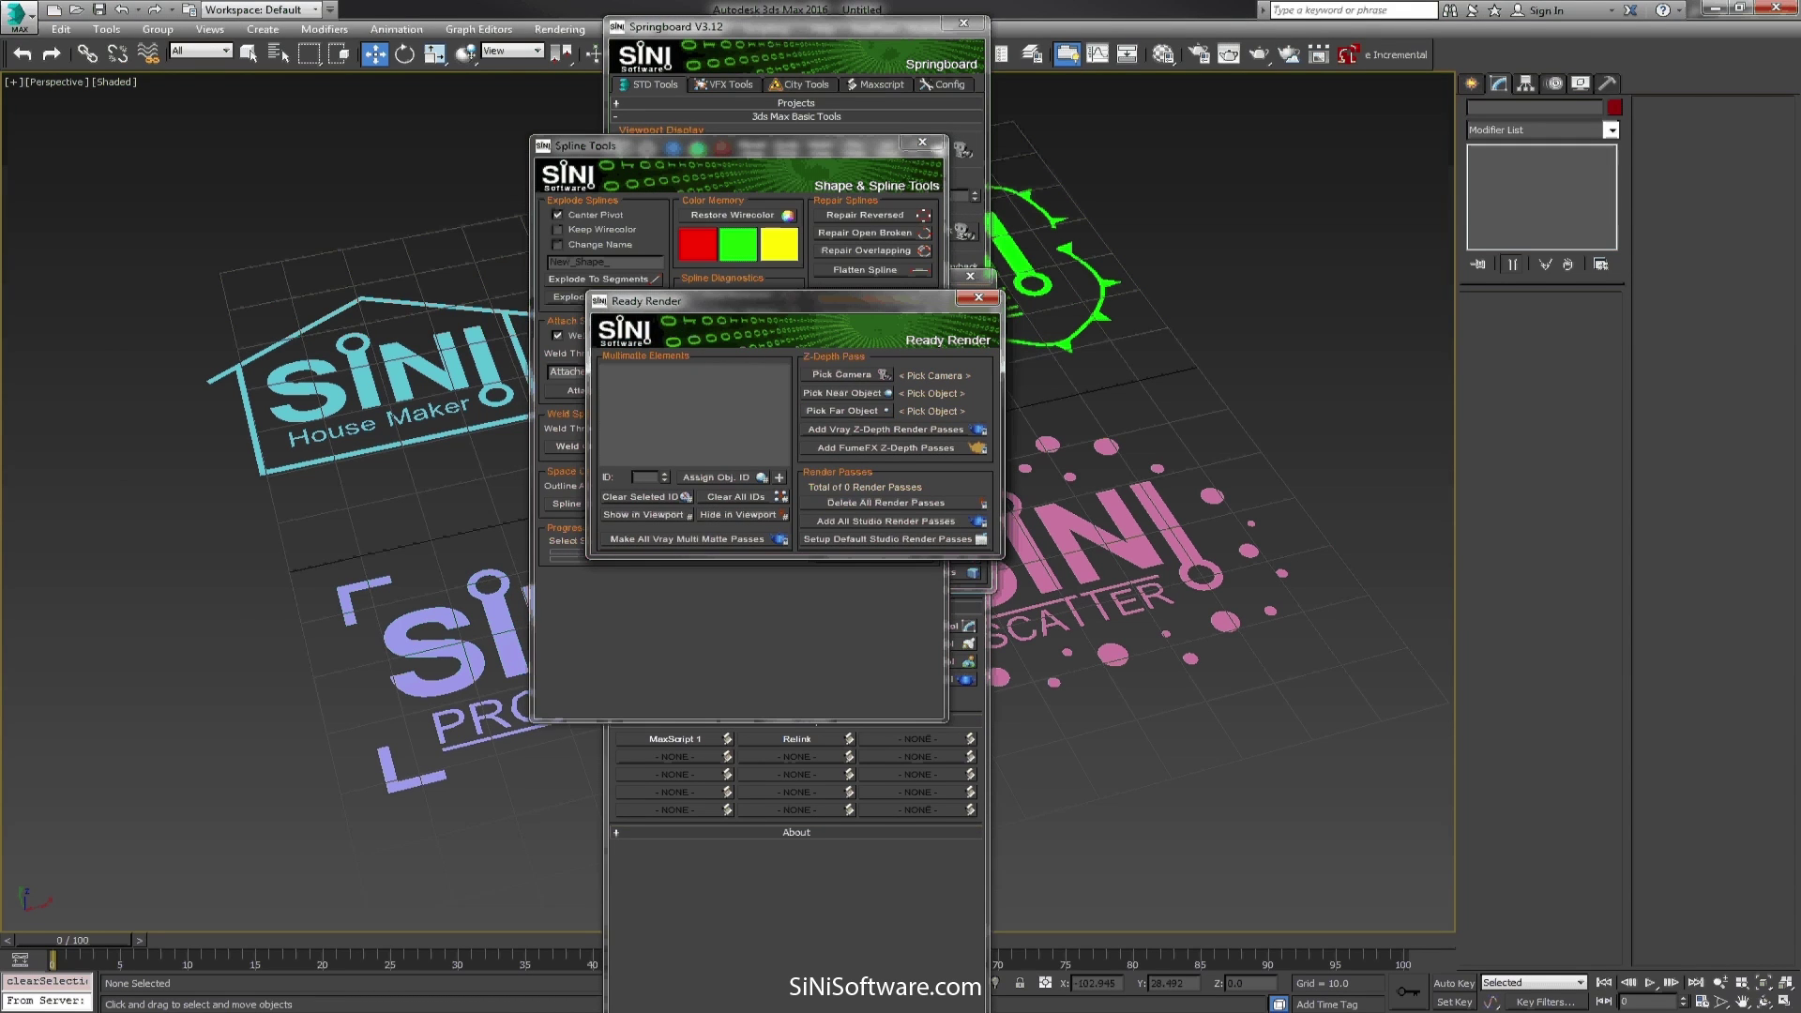
# Preview the HDRI Wizard lighting by turning the sky between east and past west, and choose the 1224_Clear_Sky map
pyautogui.moveTo(0, 338); pyautogui.dragTo(436, 338)
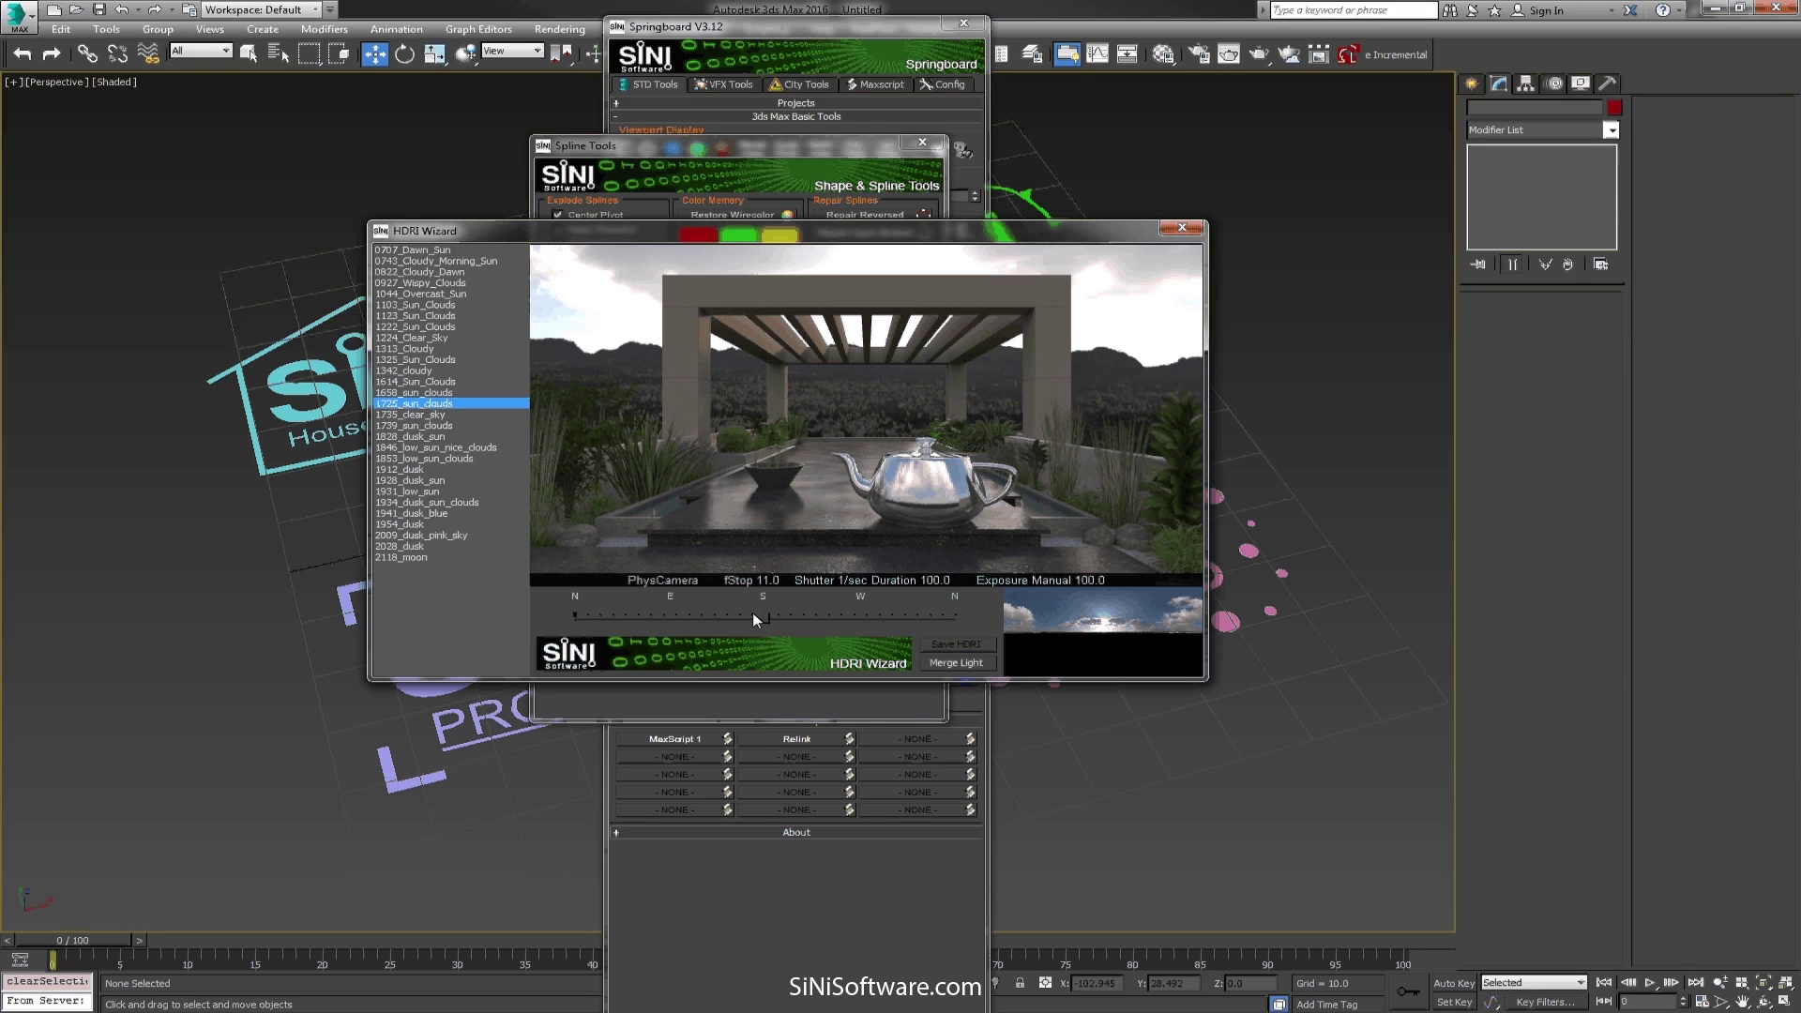
pyautogui.moveTo(664, 616); pyautogui.dragTo(853, 621)
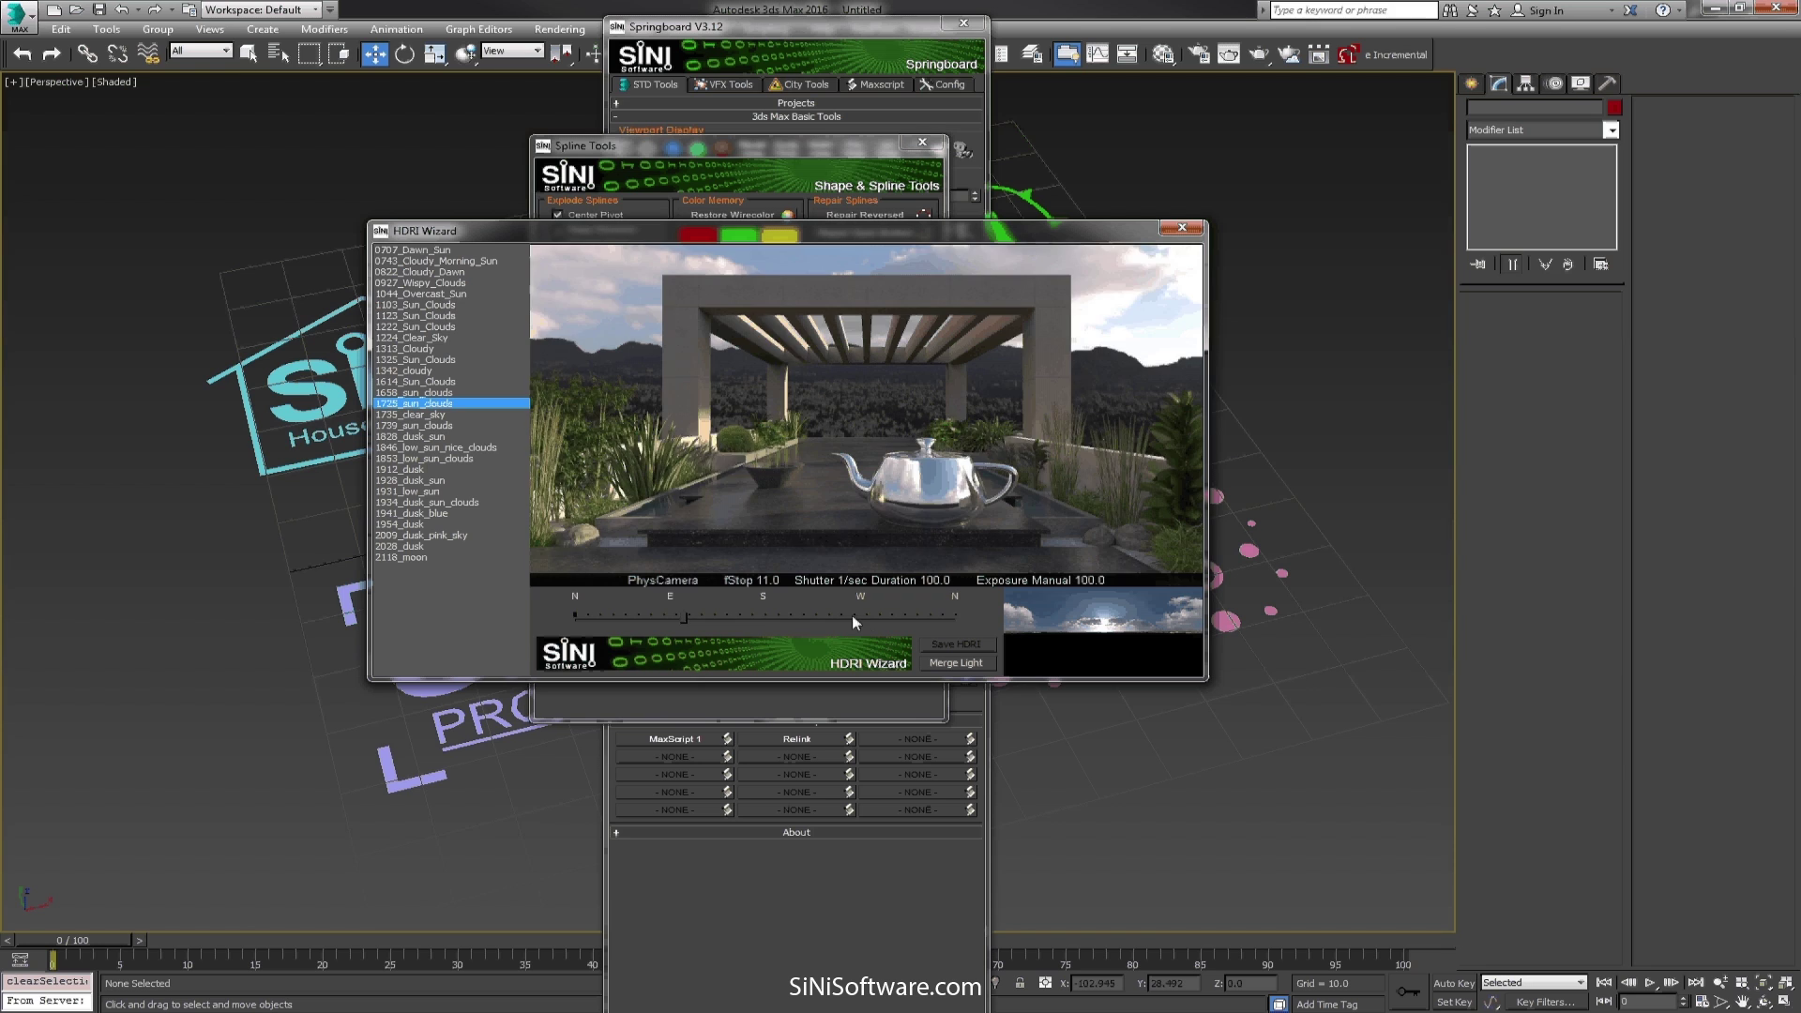
pyautogui.click(852, 615)
pyautogui.click(865, 615)
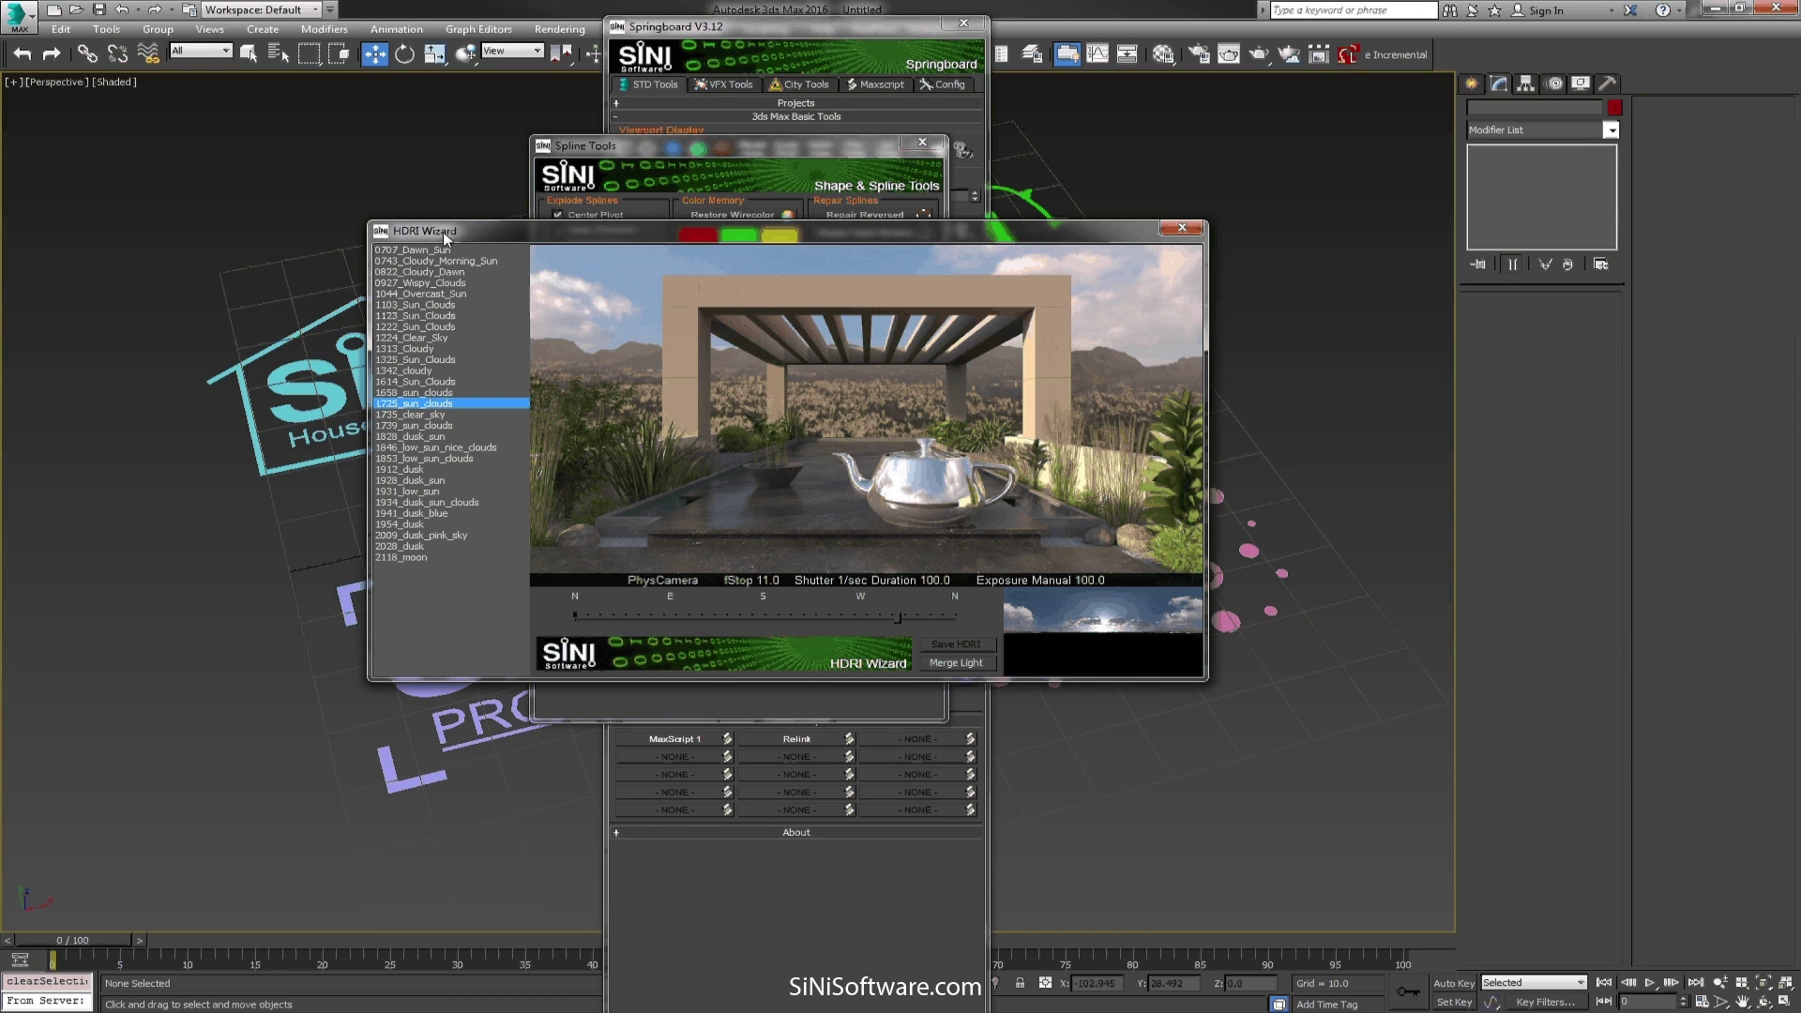
pyautogui.click(413, 338)
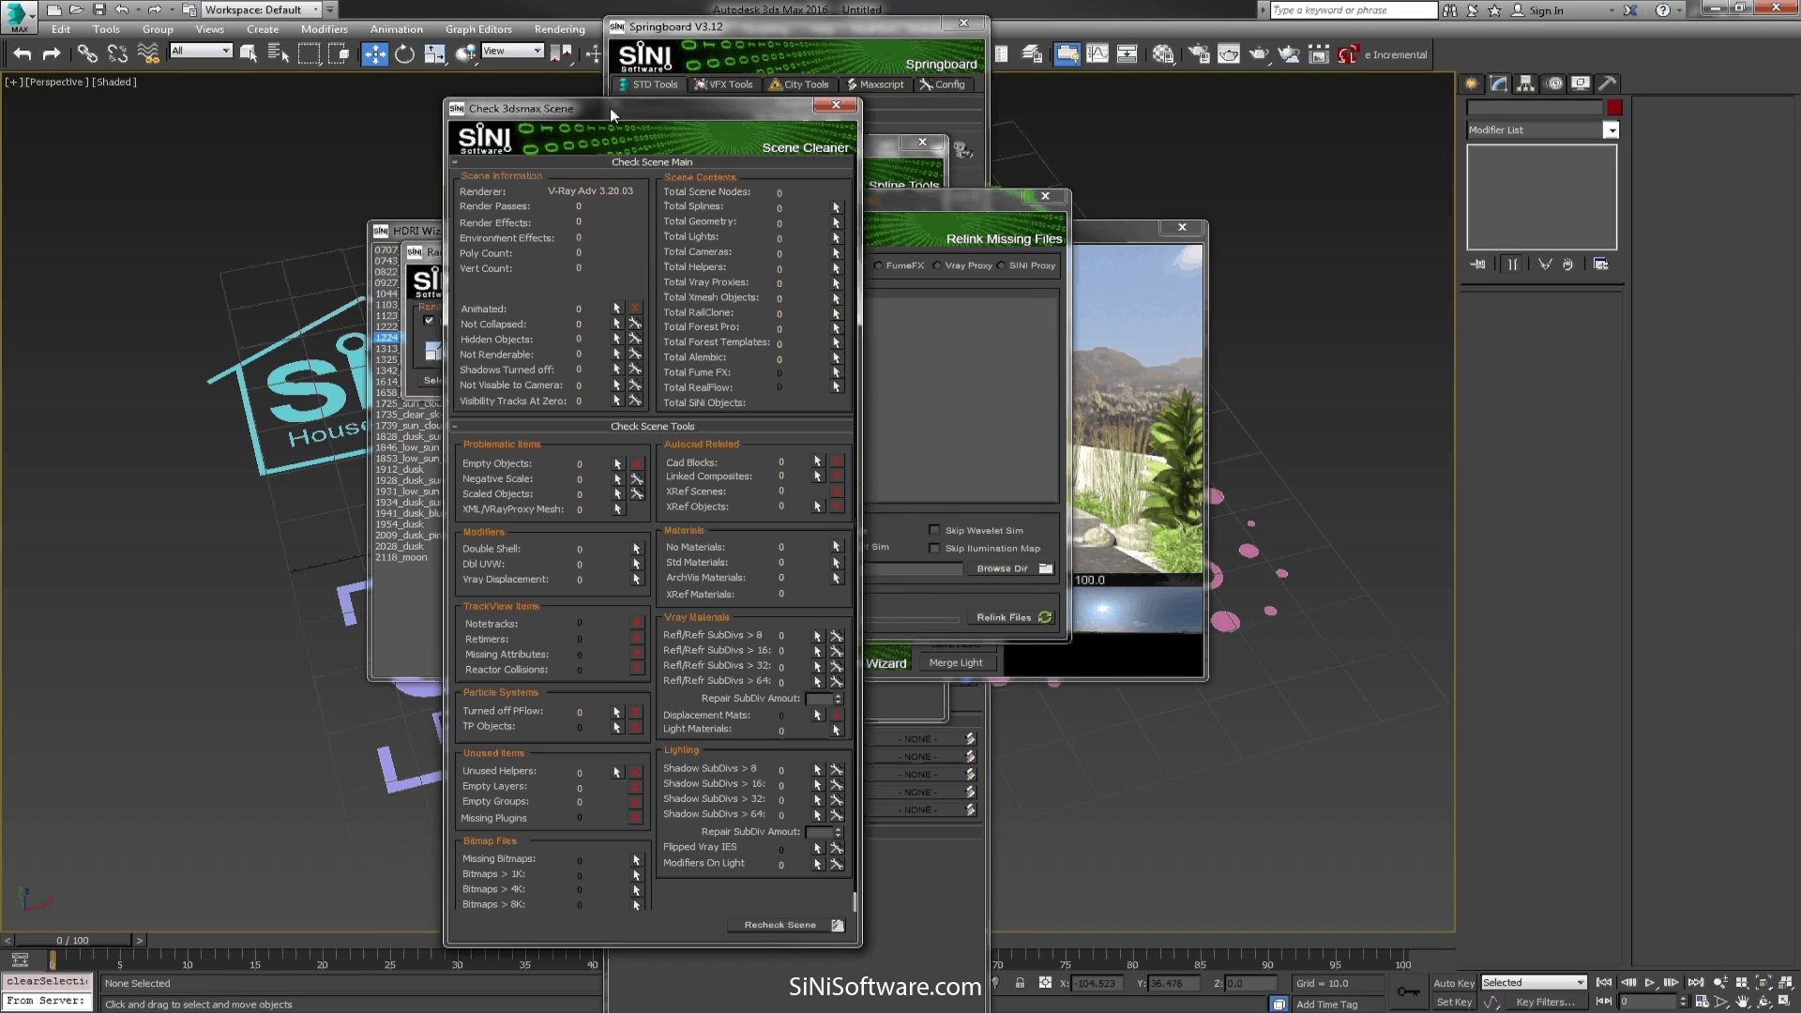
# Close the scene check window, all other open SiNi tool windows and the Springboard
pyautogui.moveTo(611, 114); pyautogui.dragTo(776, 97)
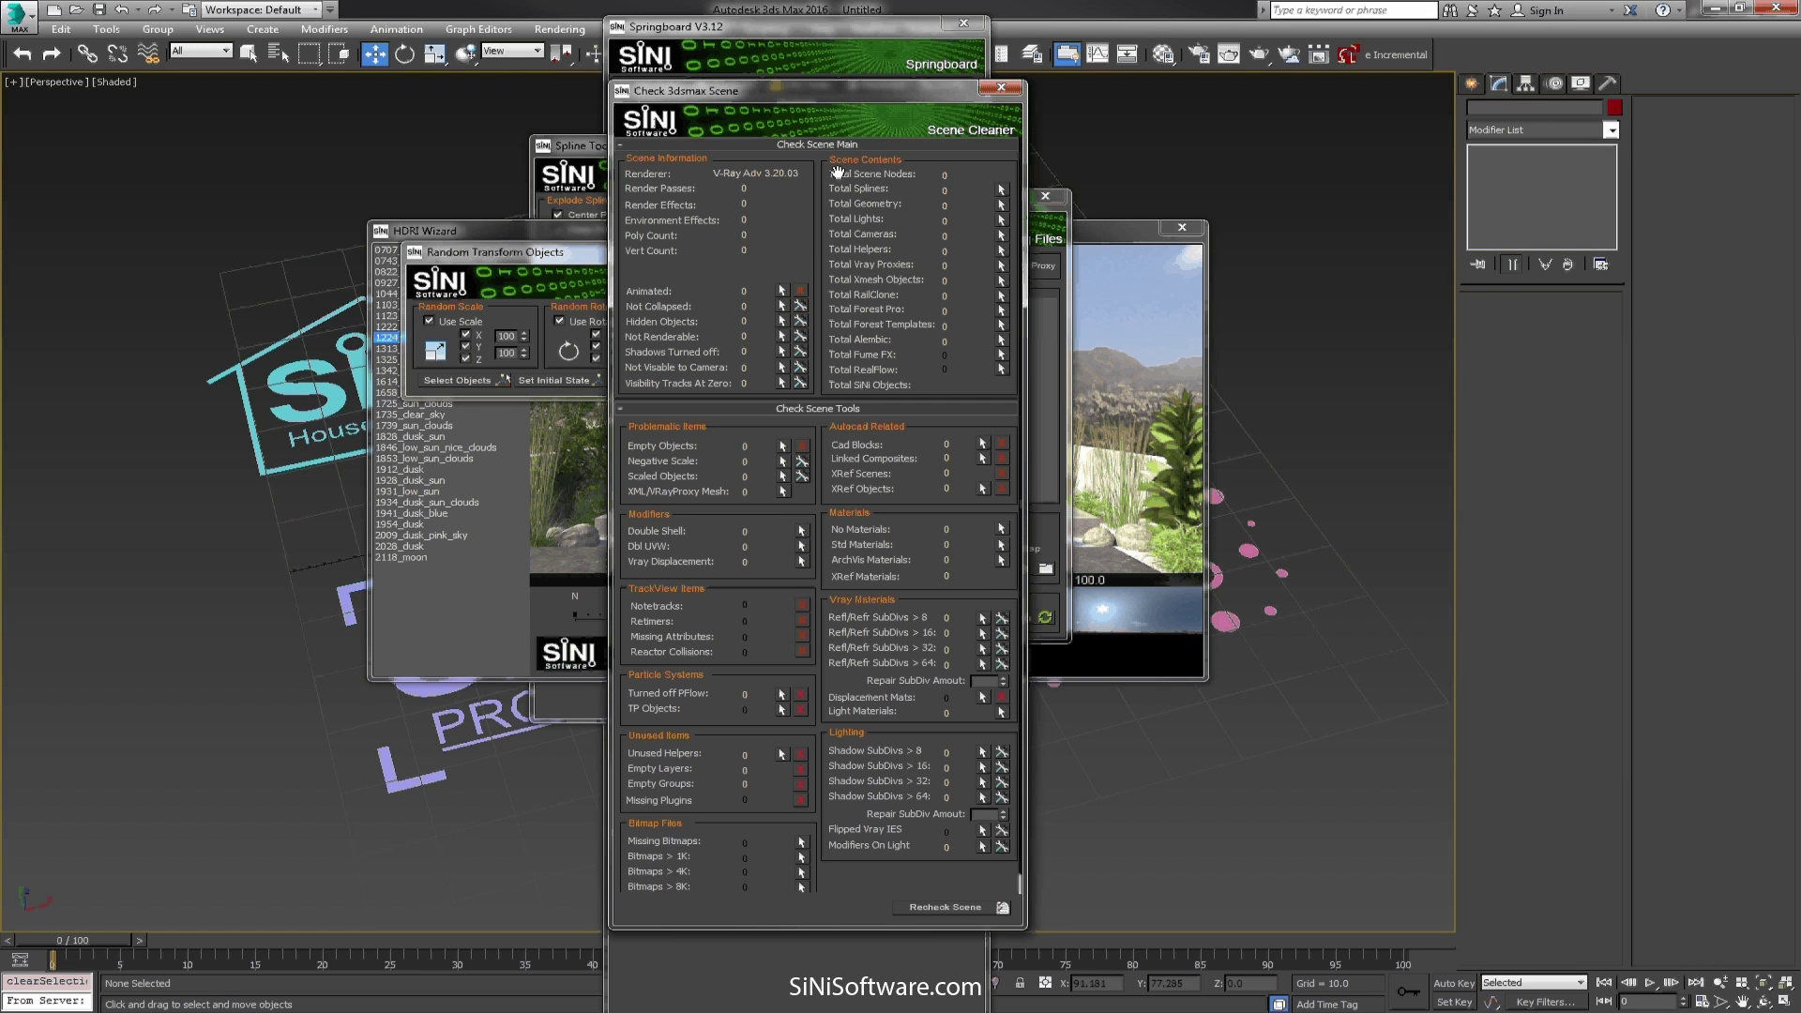
pyautogui.click(1001, 87)
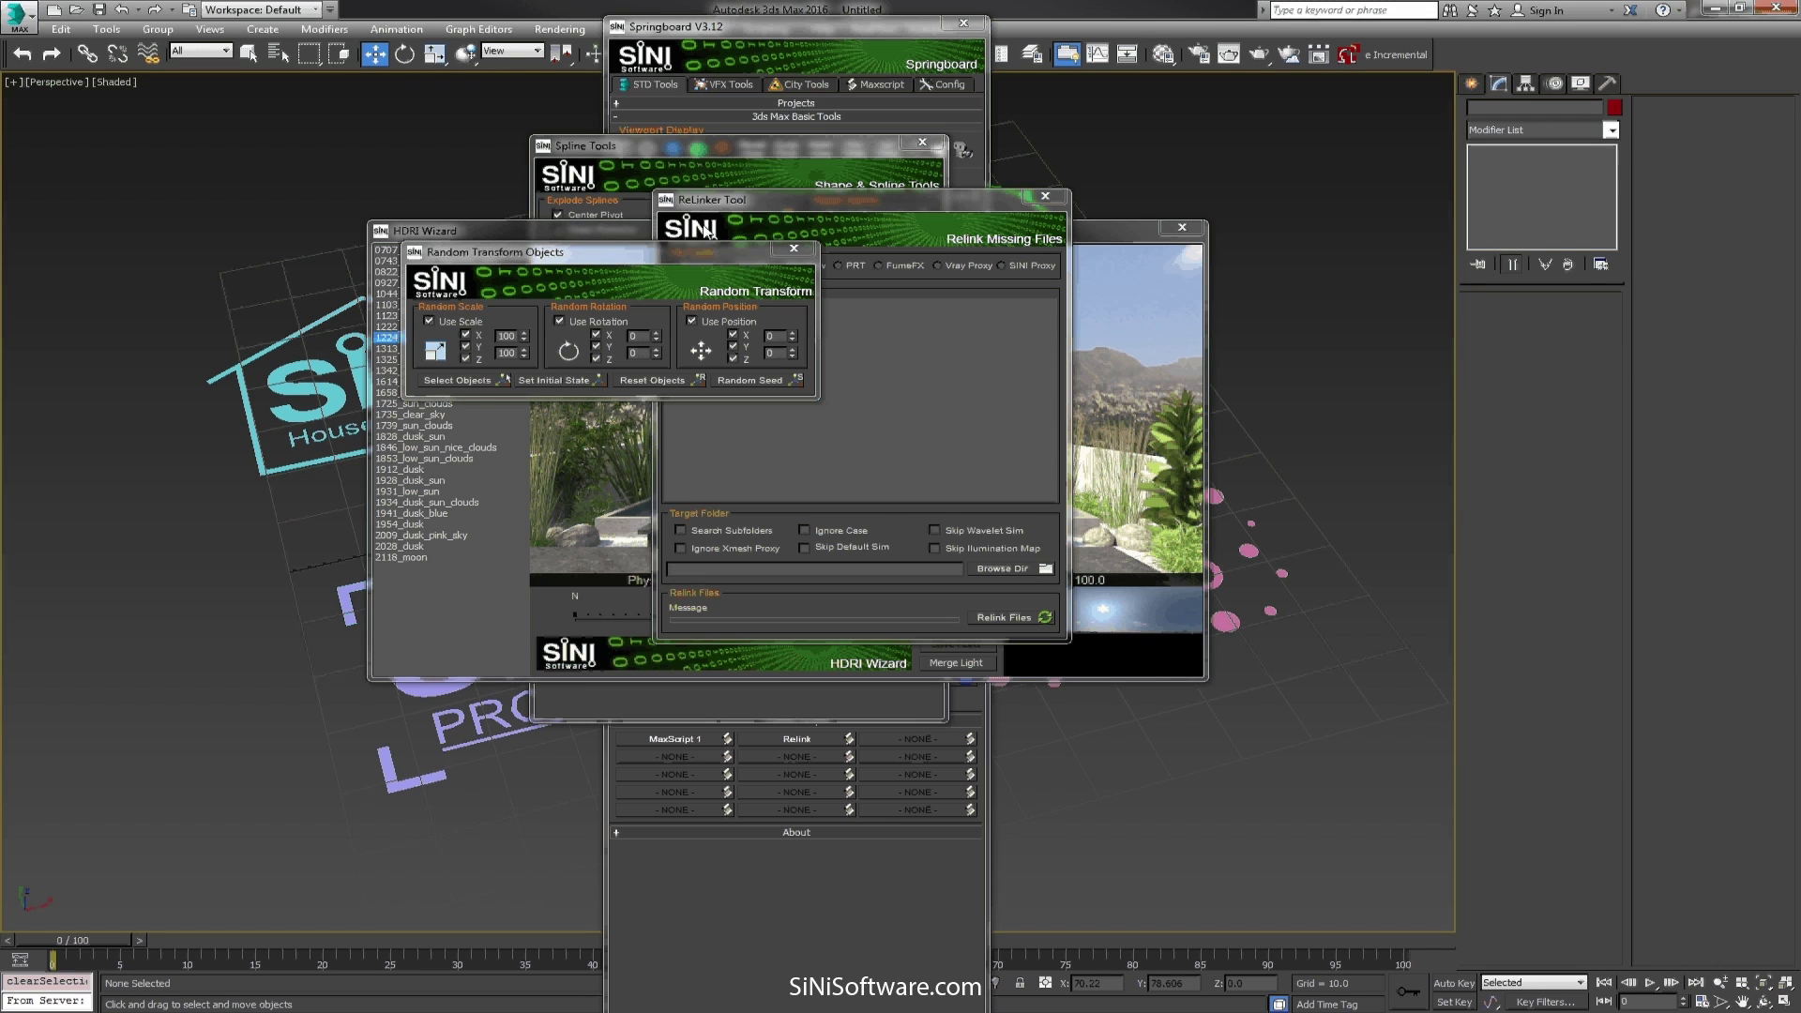
pyautogui.click(794, 249)
pyautogui.click(1045, 196)
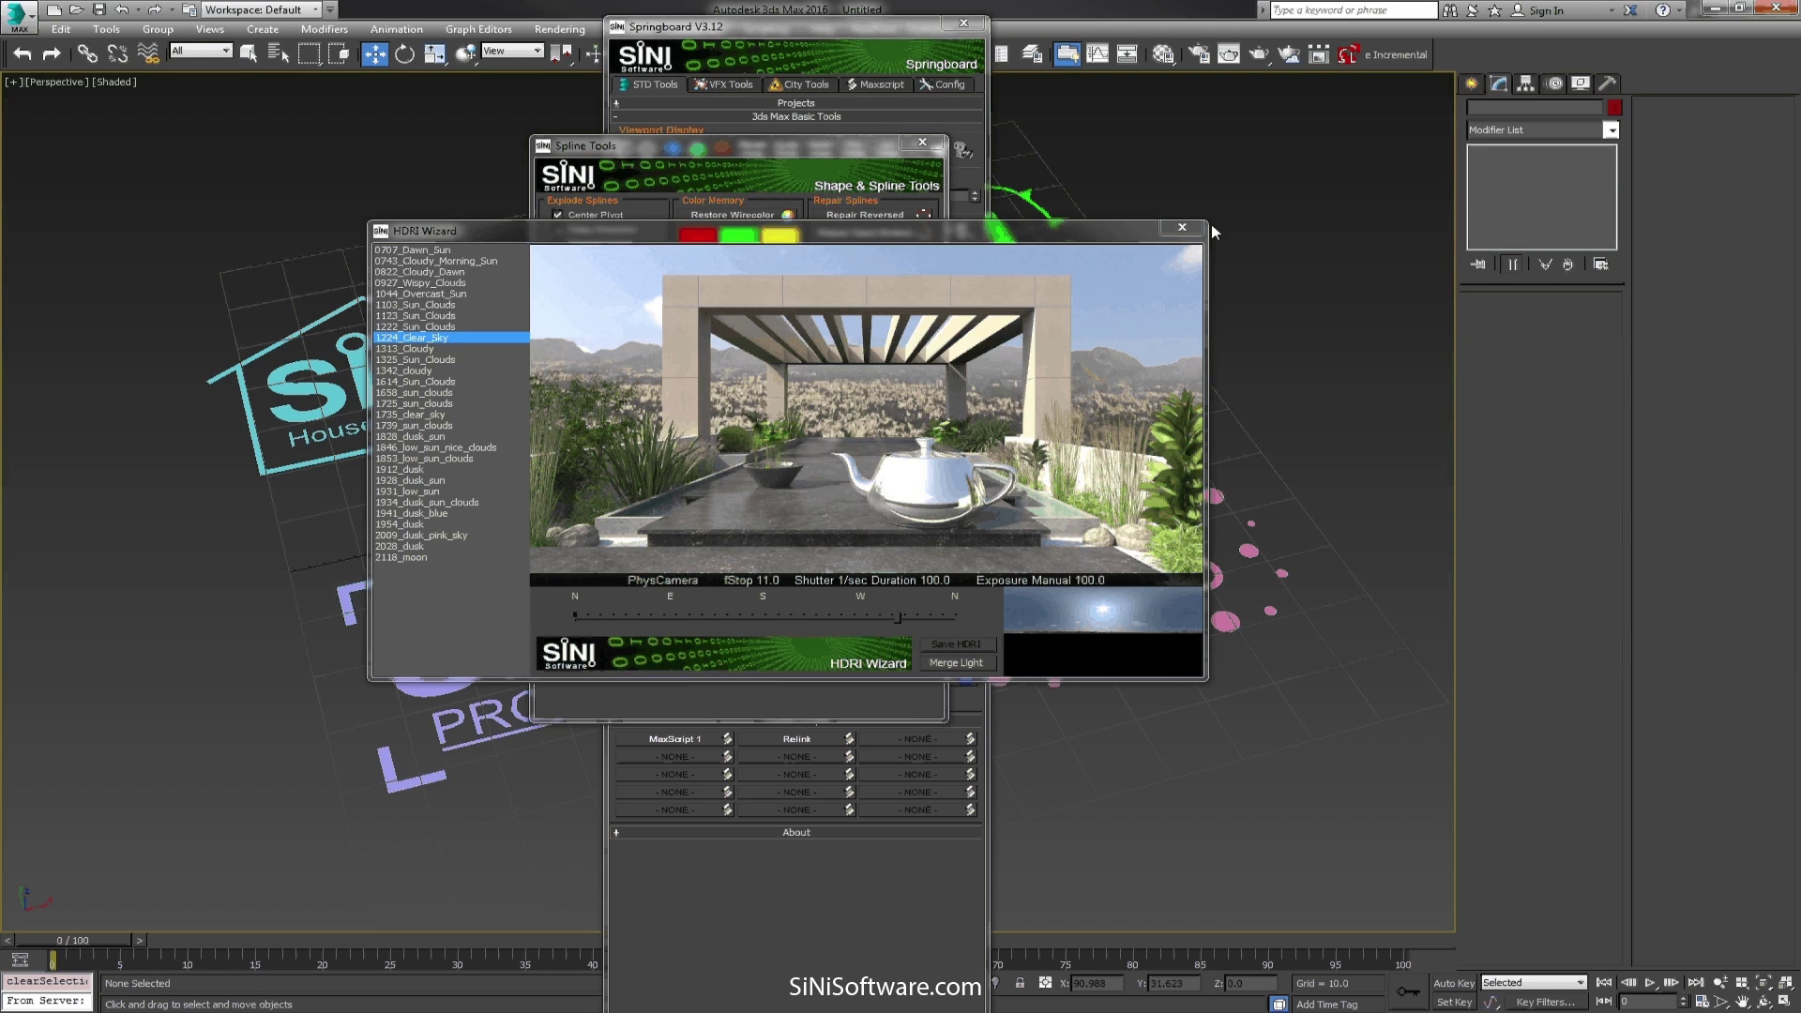
pyautogui.click(1182, 227)
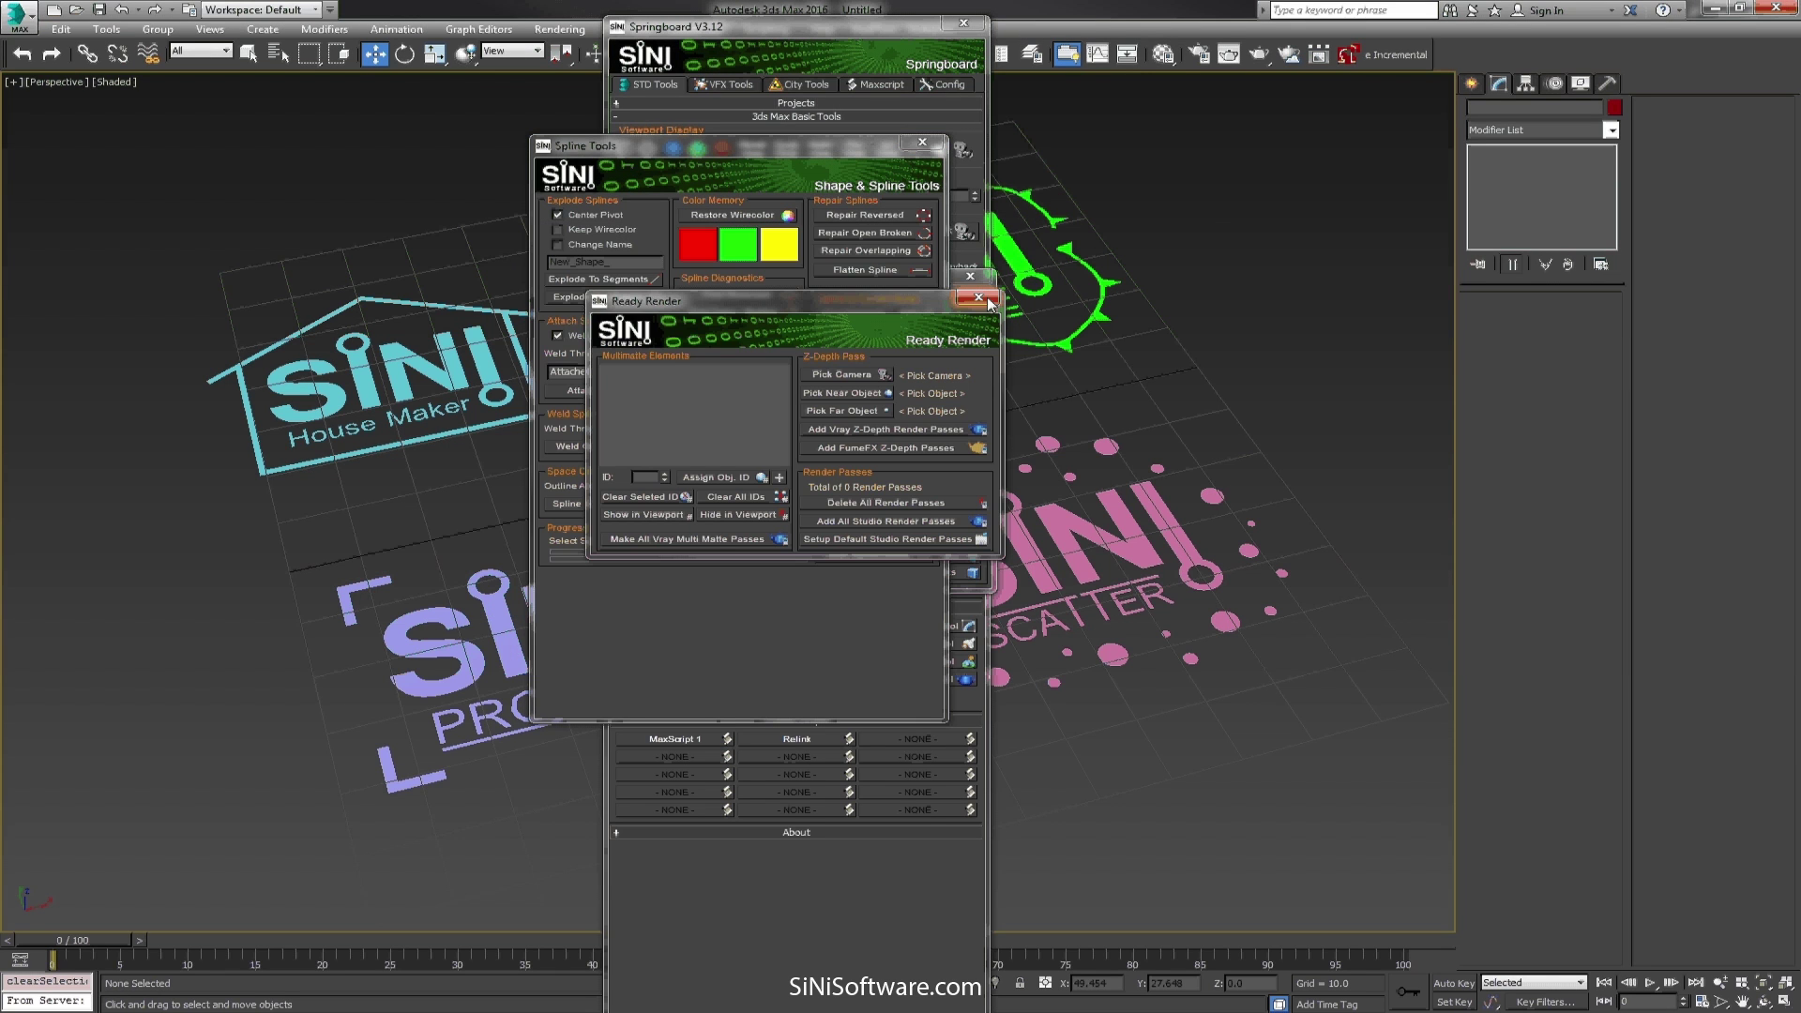
pyautogui.click(978, 297)
pyautogui.click(922, 142)
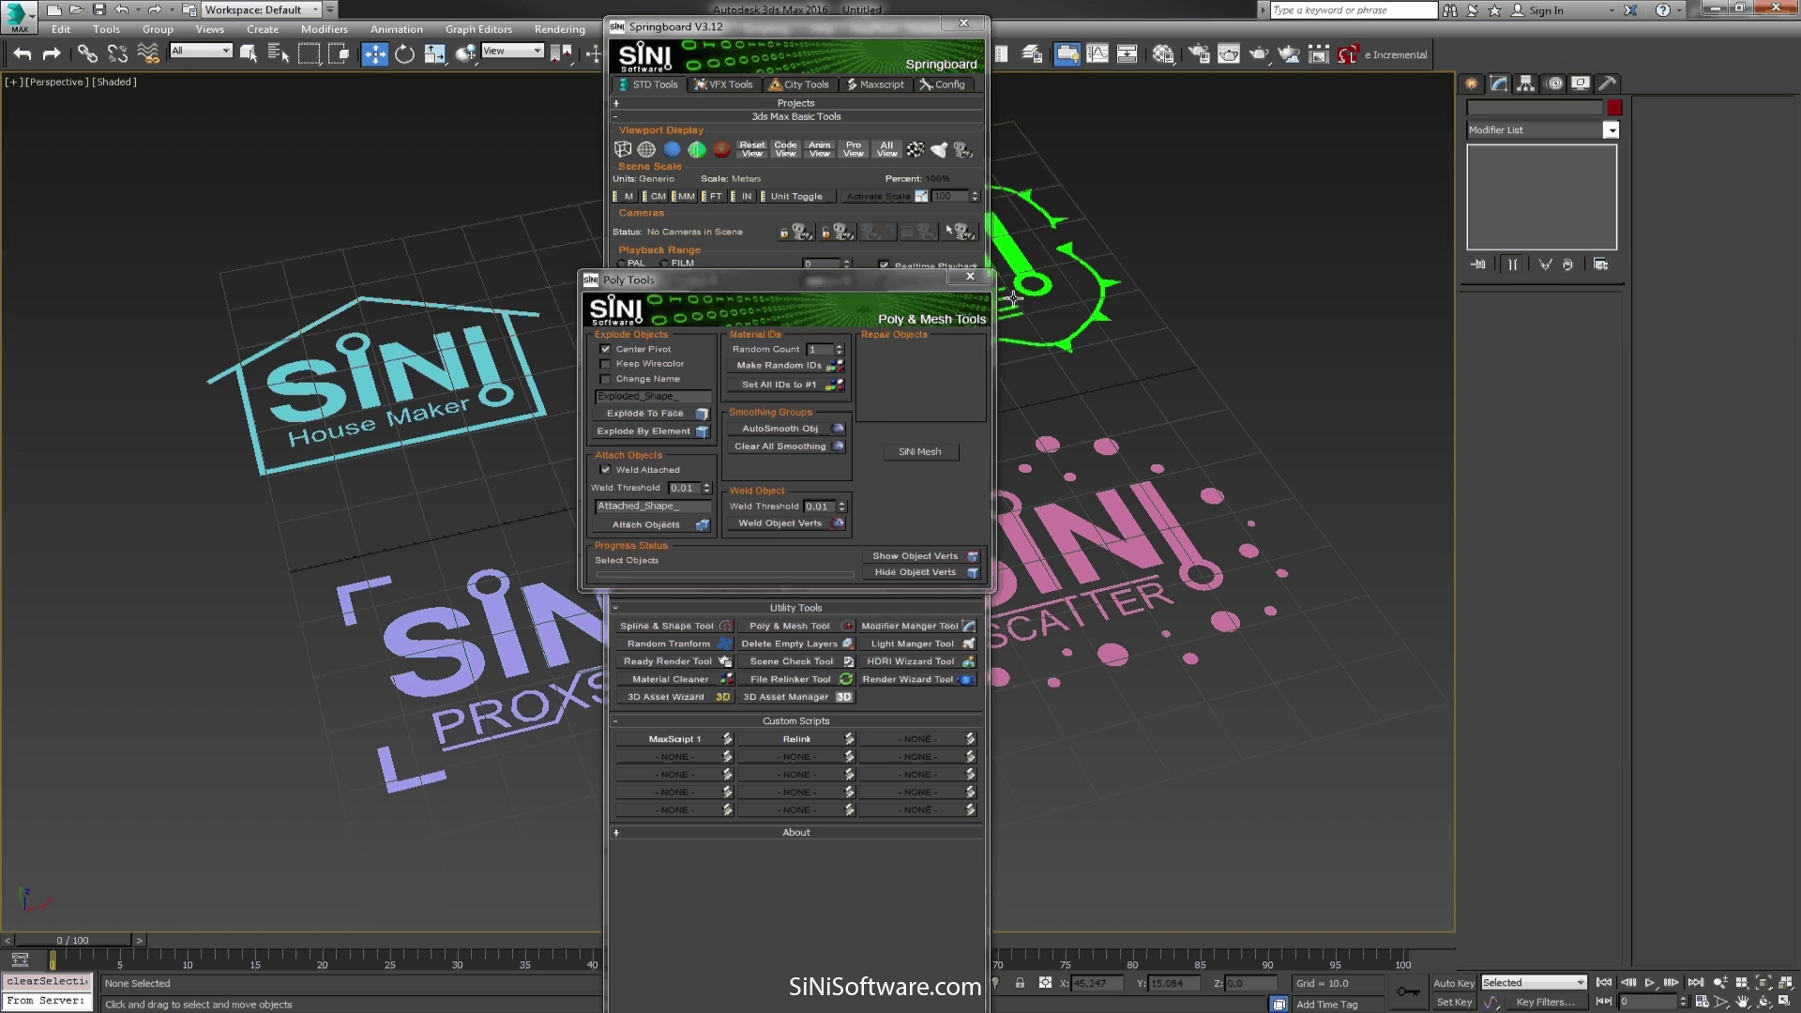
pyautogui.click(970, 277)
pyautogui.click(962, 23)
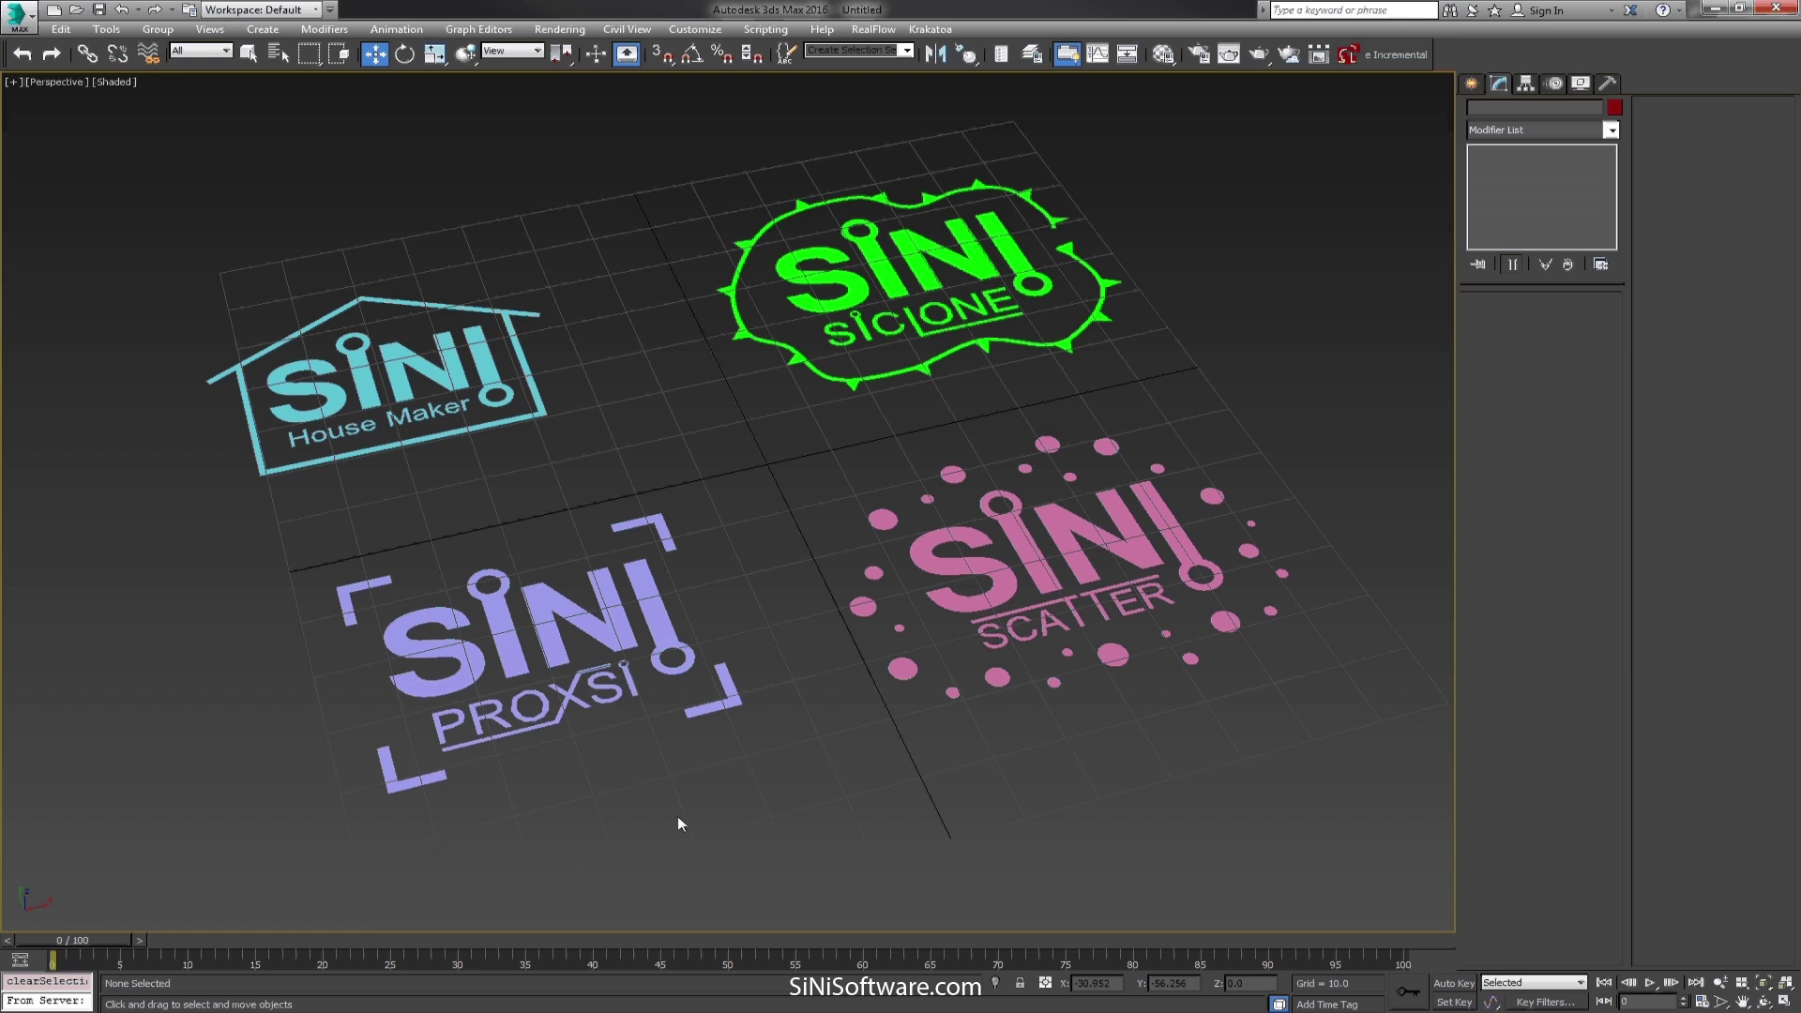
# Select the ProxSi logo object and expand all of its parameter rollouts
pyautogui.moveTo(616, 762); pyautogui.dragTo(750, 693)
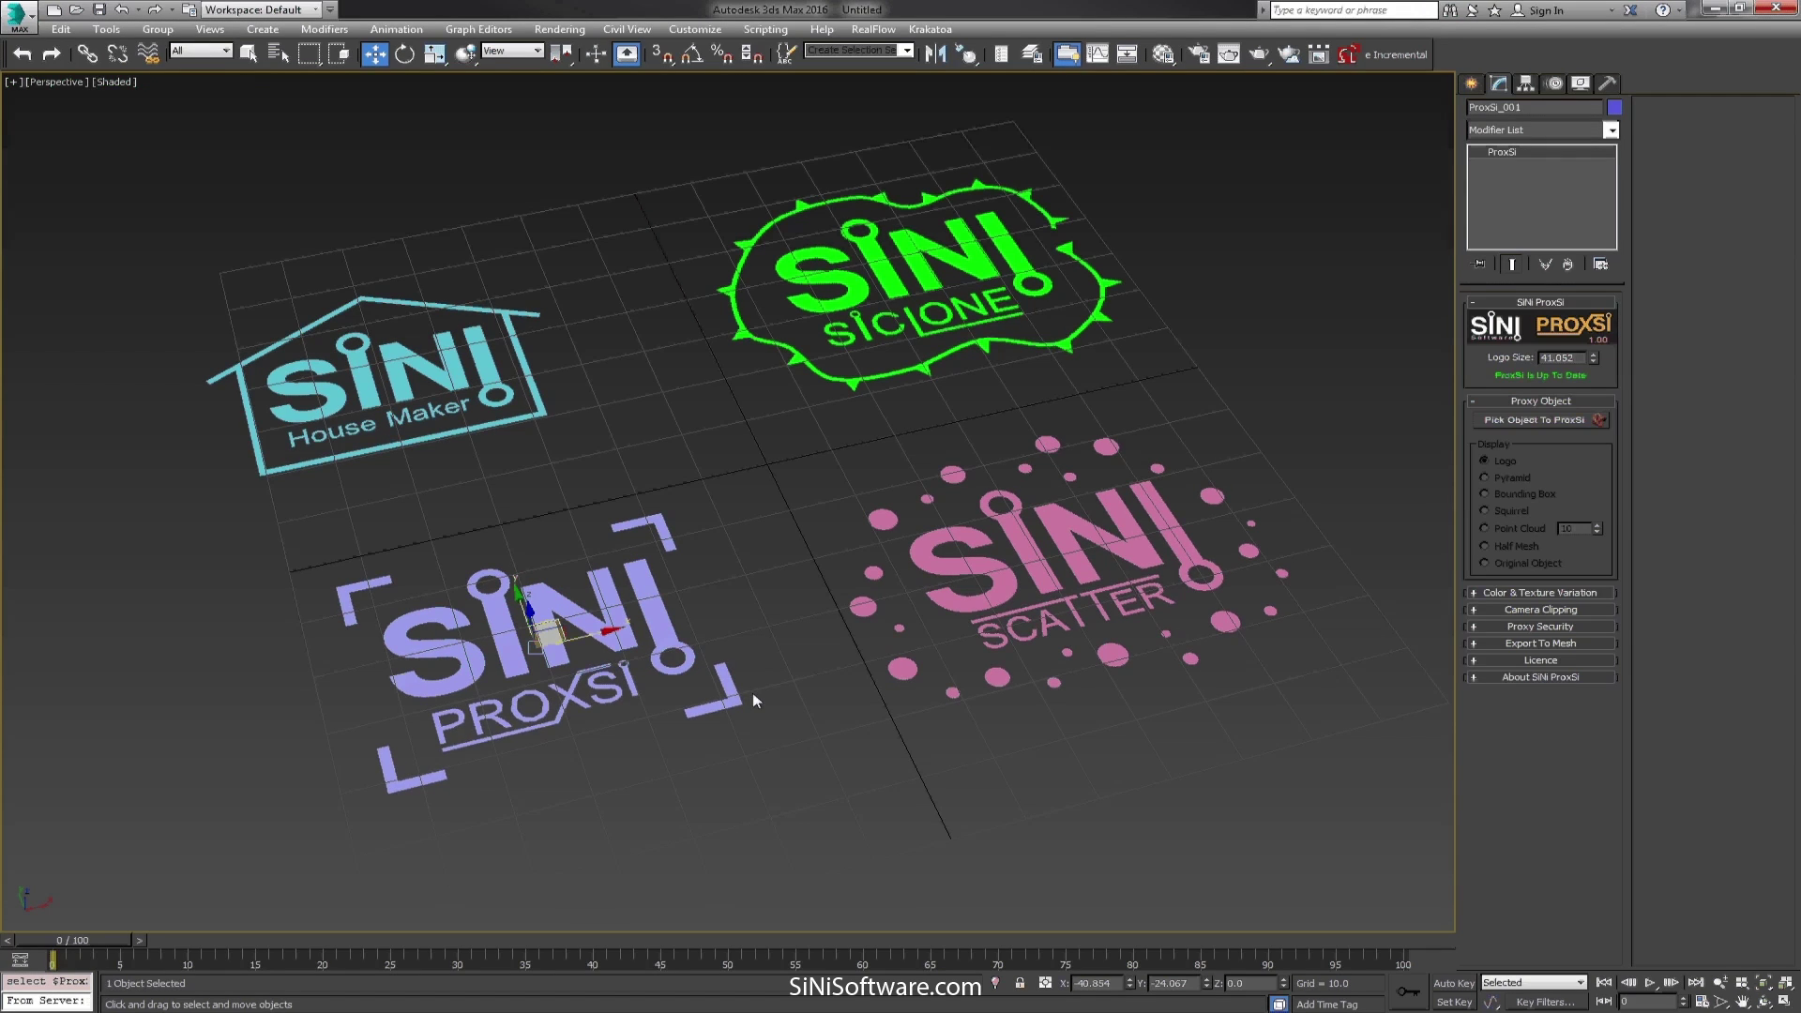
pyautogui.rightClick(1603, 375)
pyautogui.click(1654, 402)
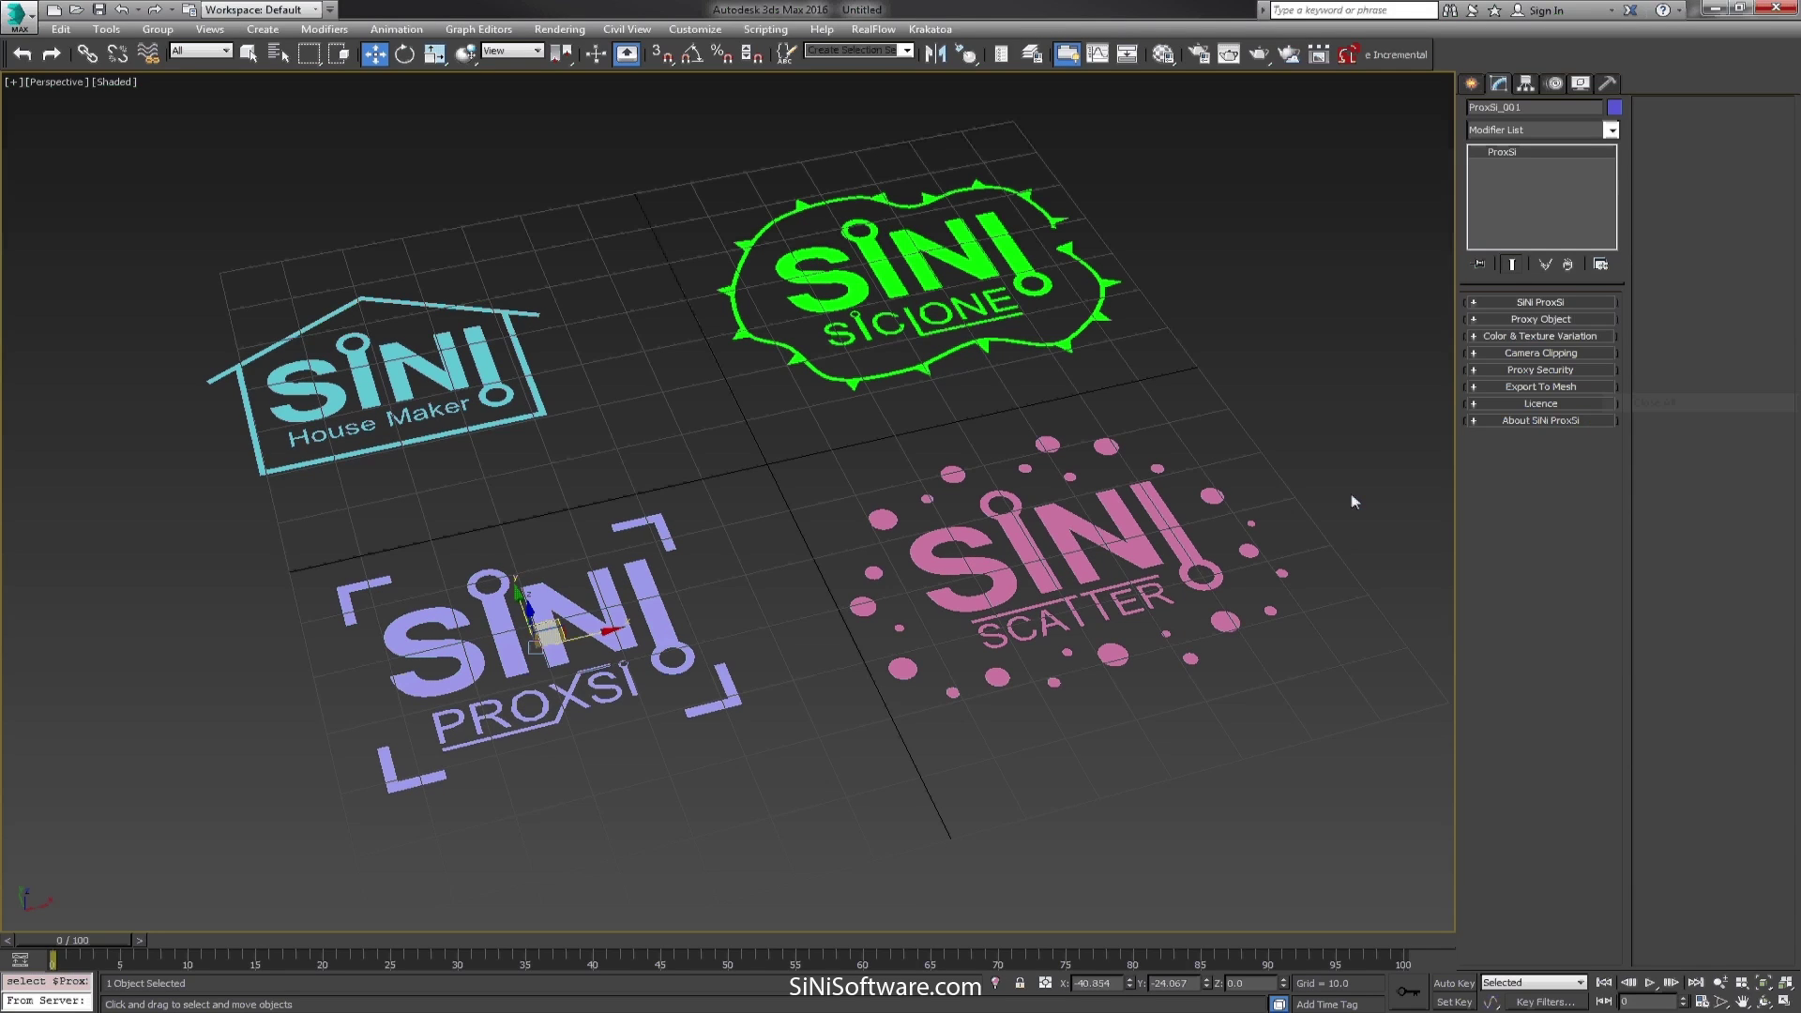
pyautogui.click(1585, 302)
pyautogui.rightClick(1596, 379)
pyautogui.click(1644, 427)
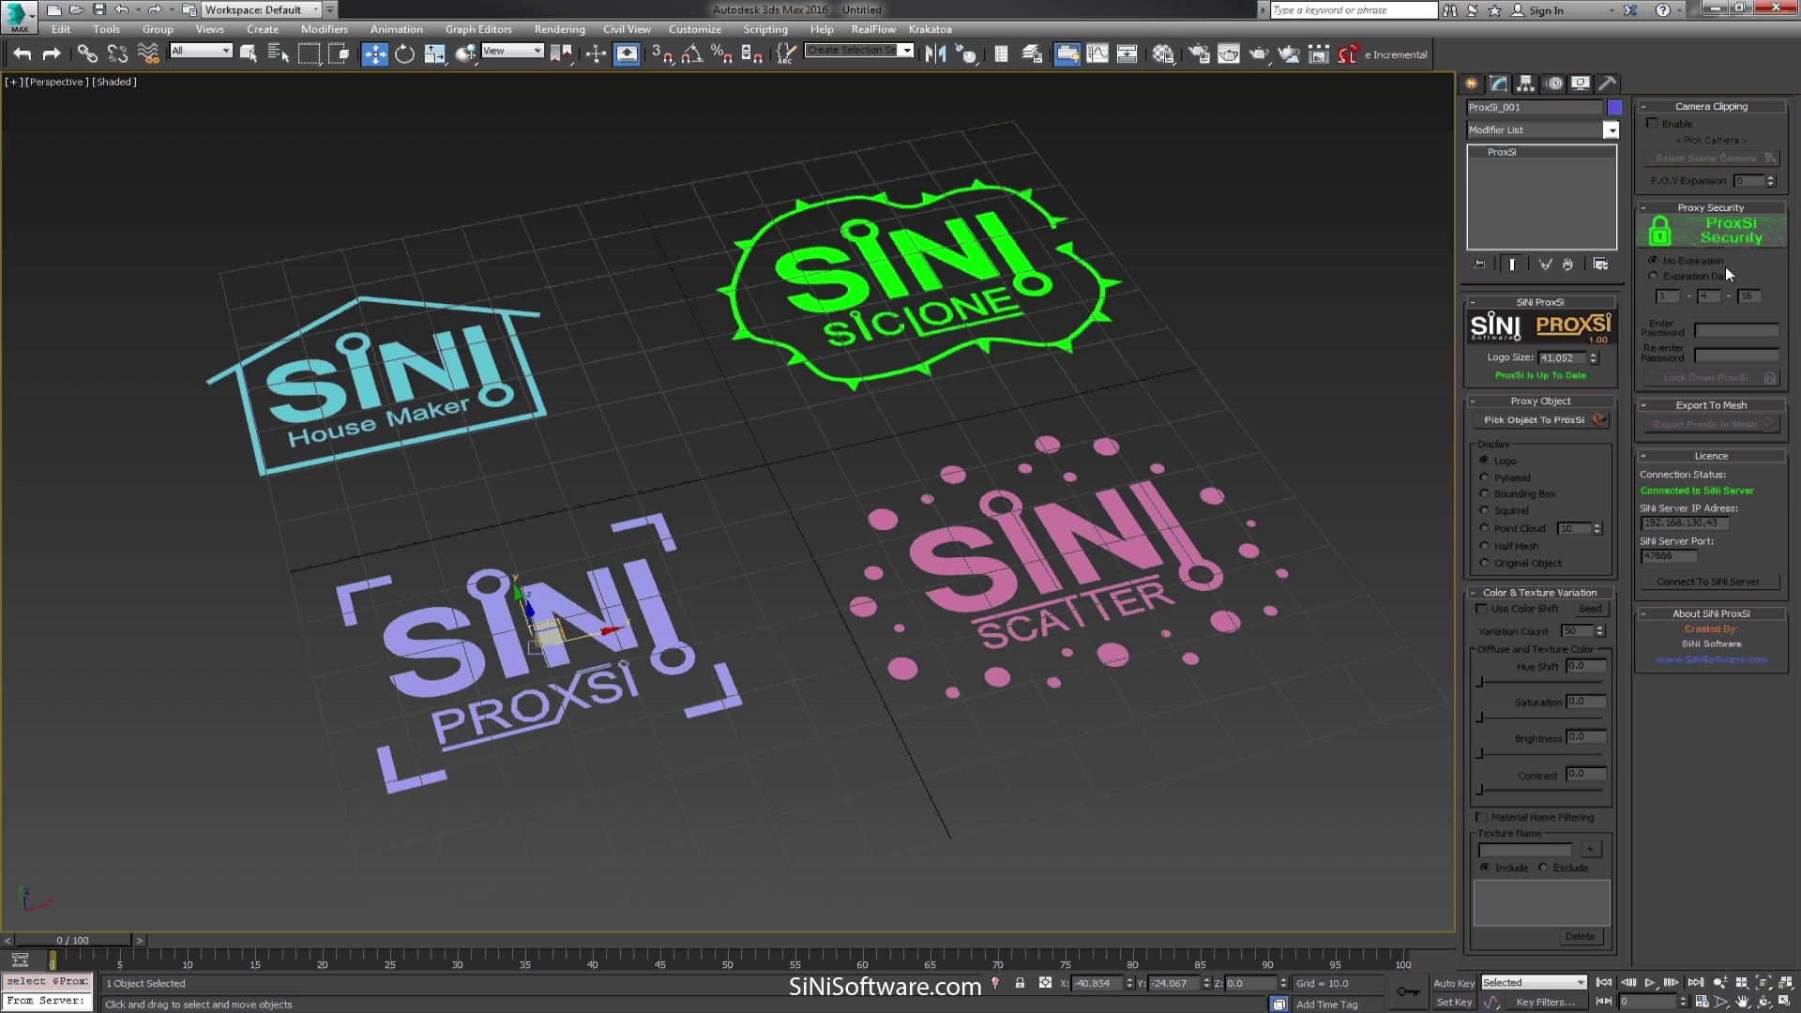
# Select the SiNi Scatter logo object to show its parameters
pyautogui.click(1210, 649)
pyautogui.click(1156, 586)
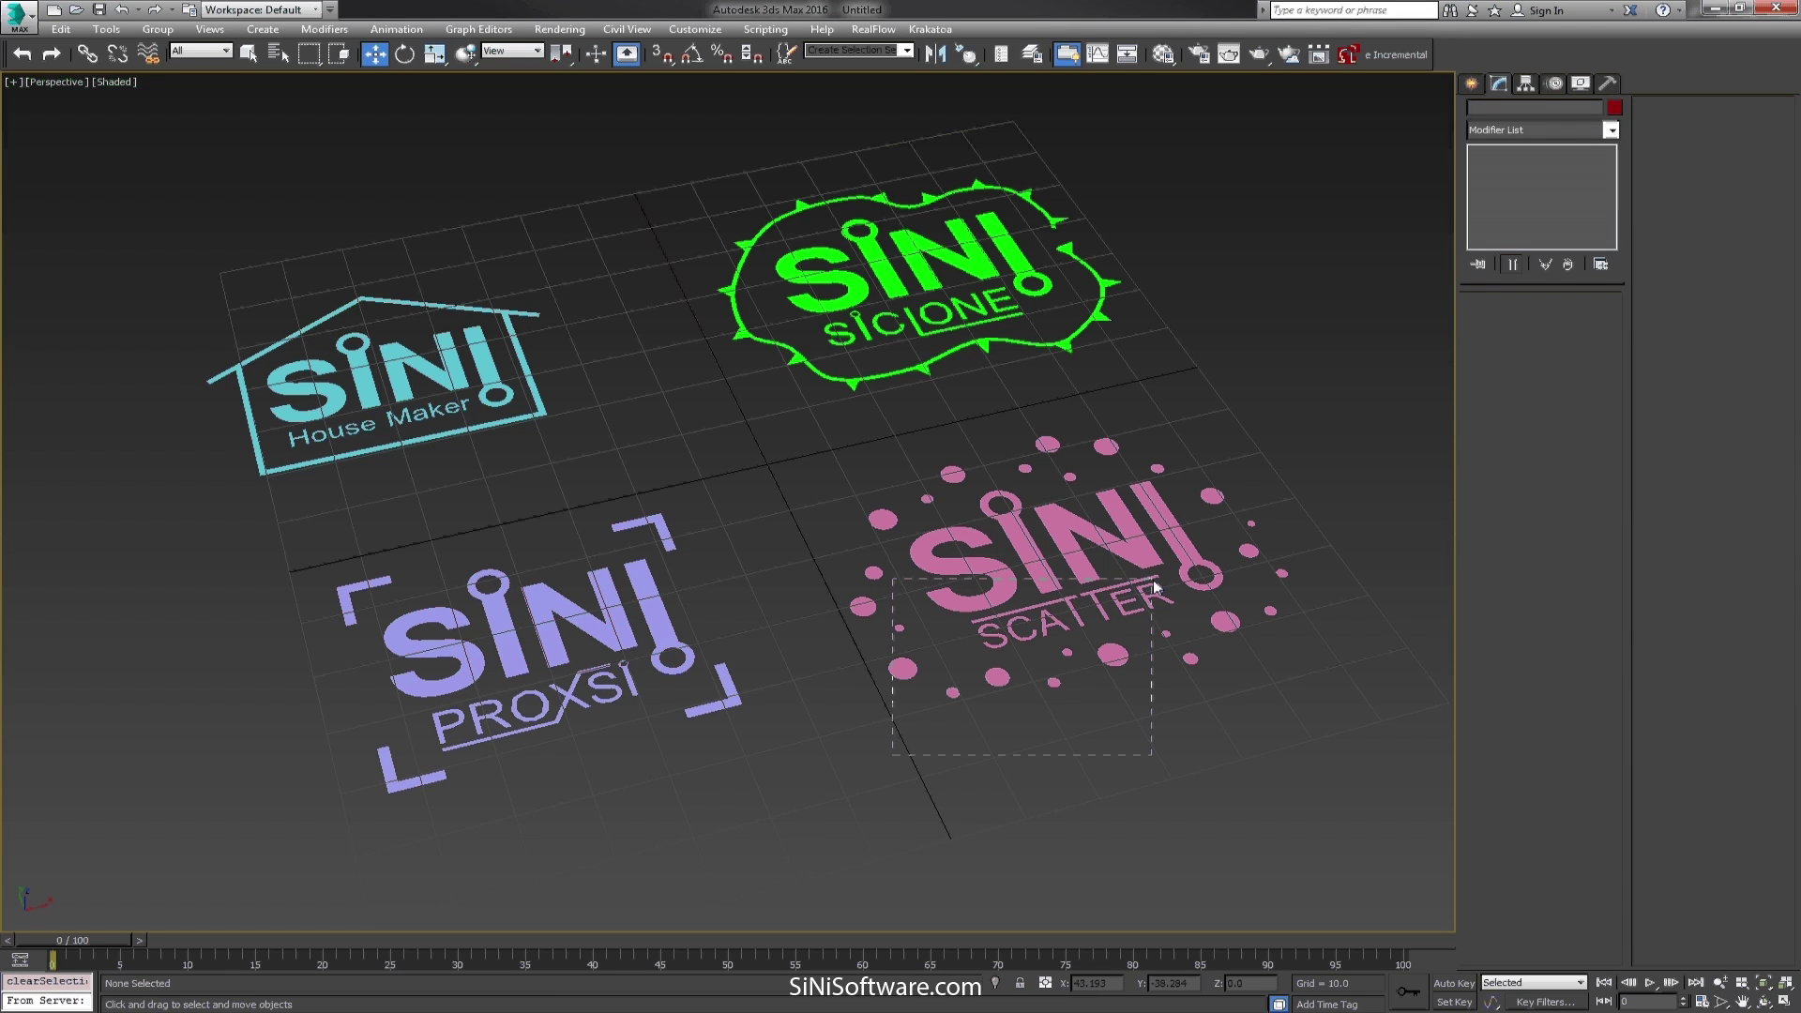
pyautogui.click(1162, 763)
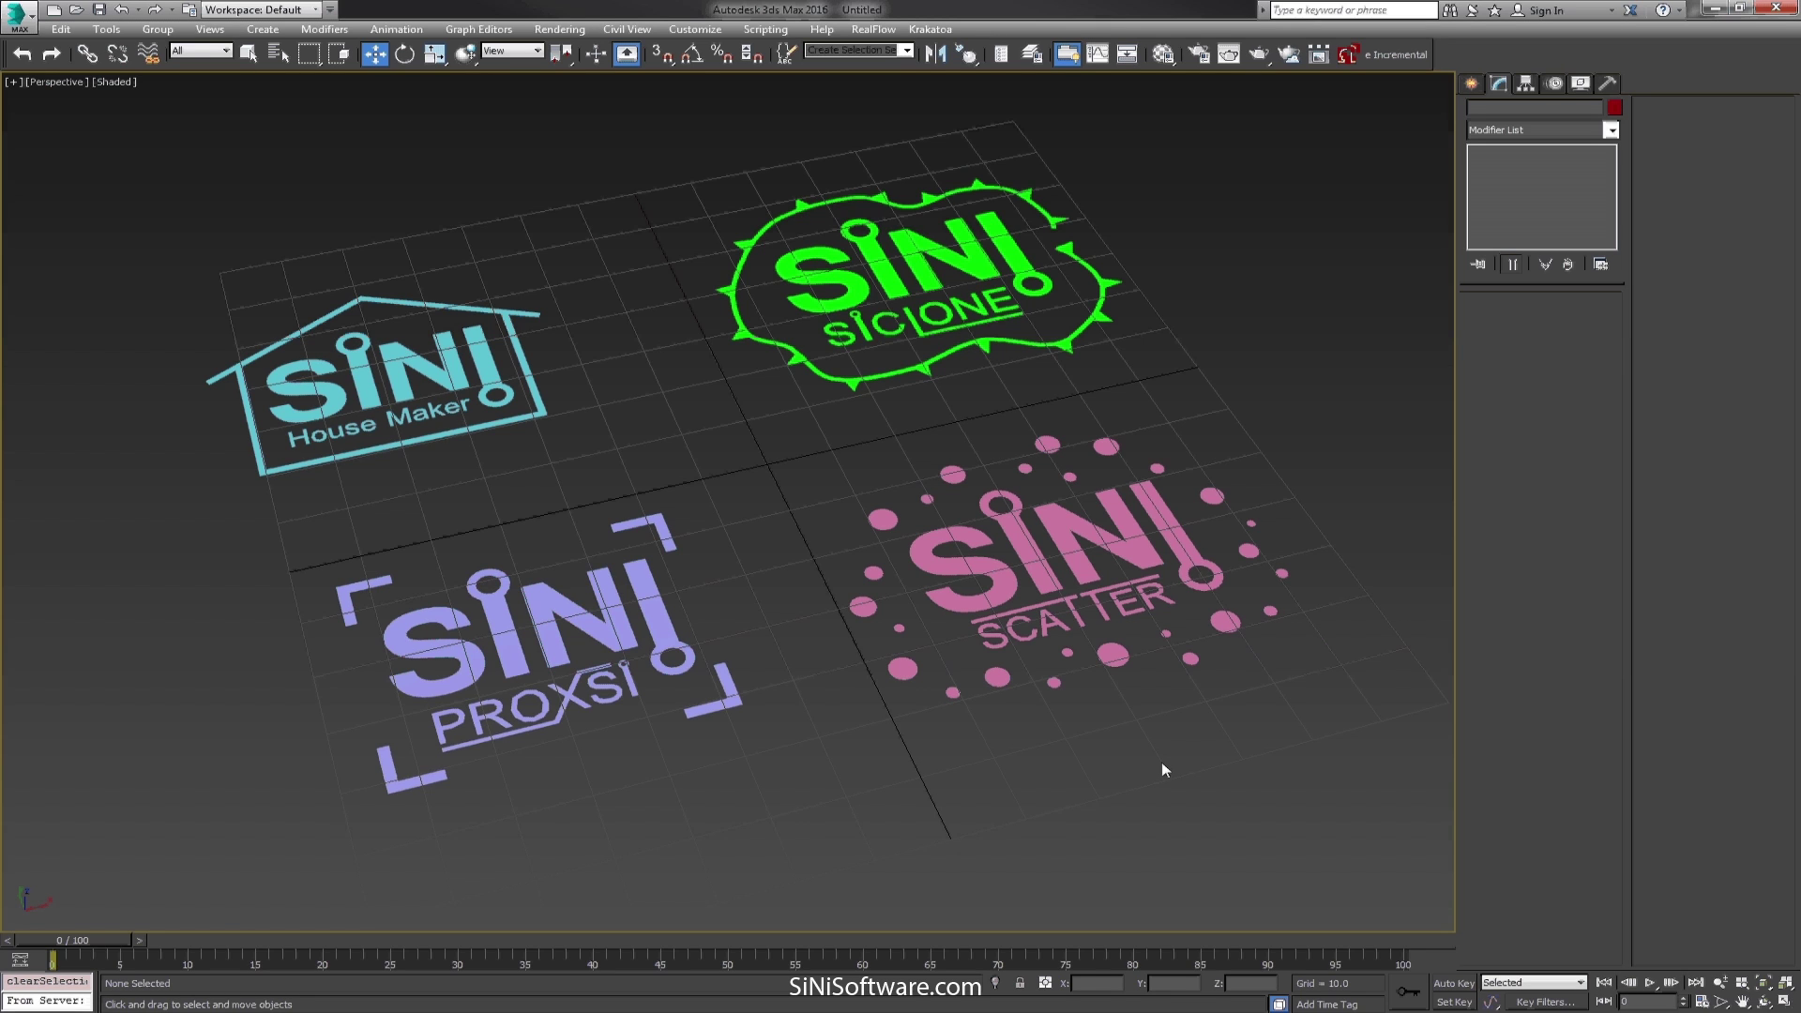
pyautogui.moveTo(1327, 408); pyautogui.dragTo(1082, 679)
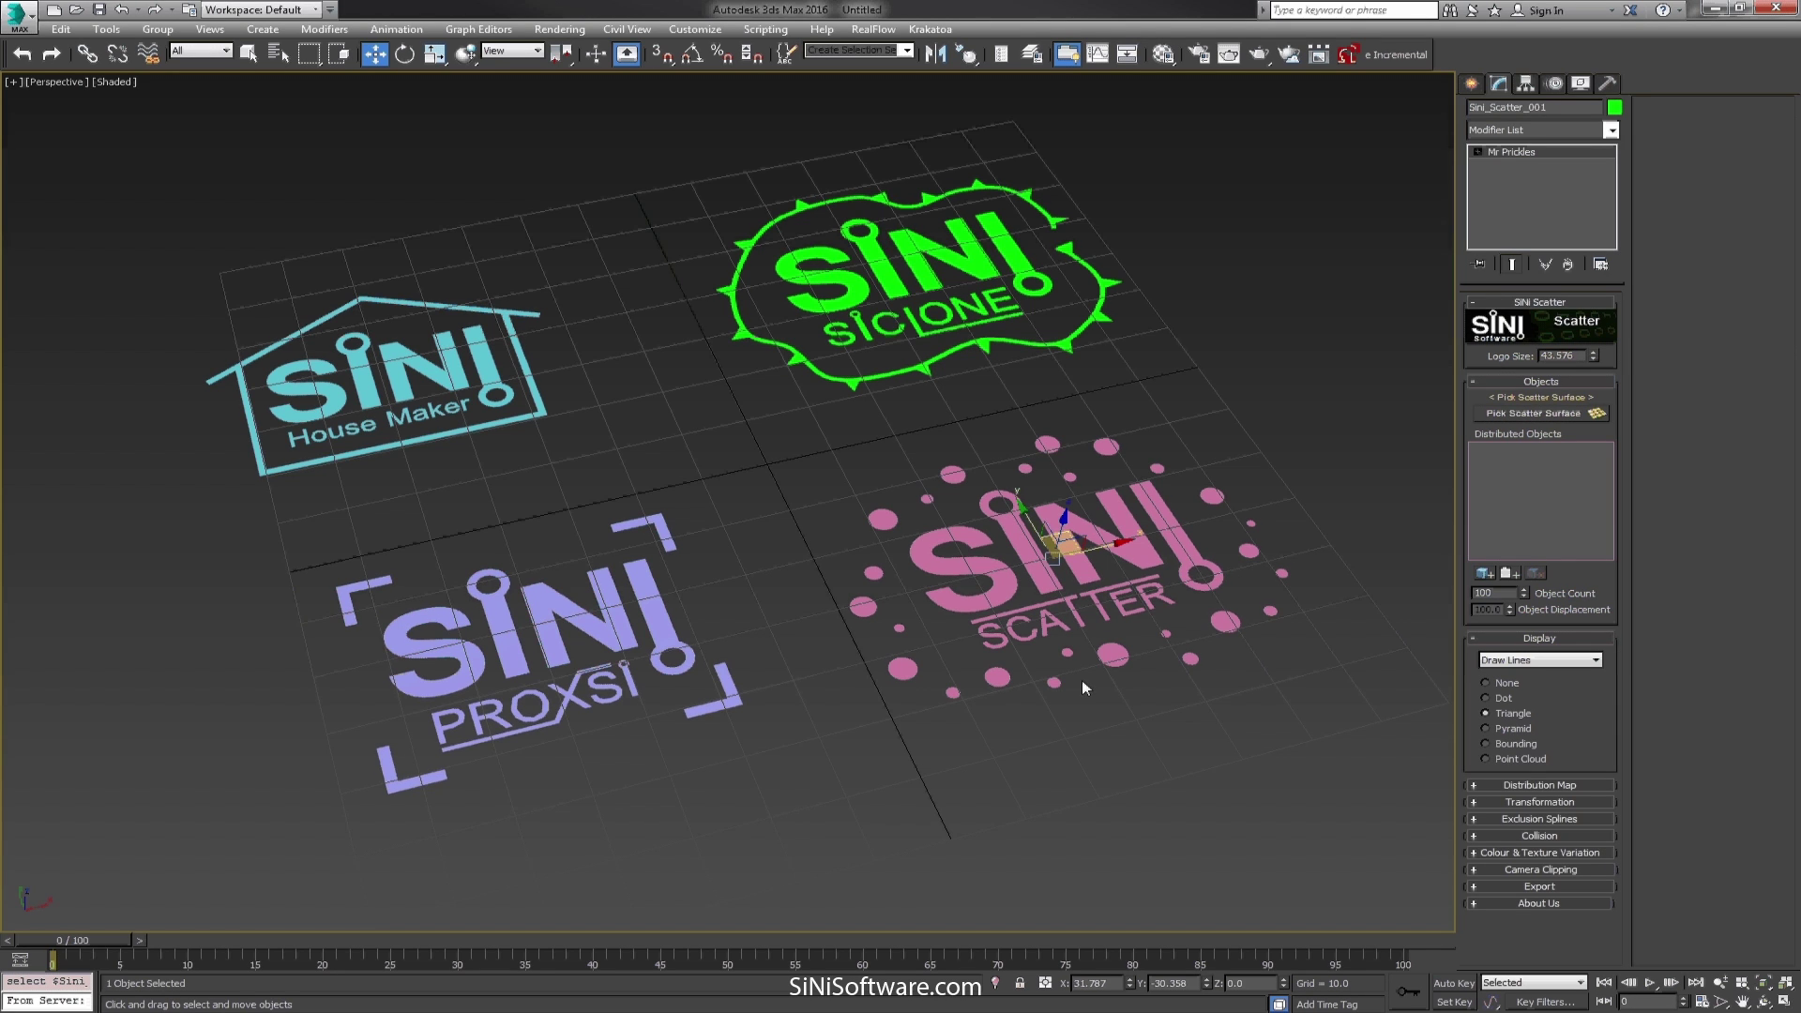
# Select the SiClone logo object, expand all its rollouts and look through its settings down to Camera Clipping and Export
pyautogui.moveTo(1207, 201); pyautogui.dragTo(1000, 332)
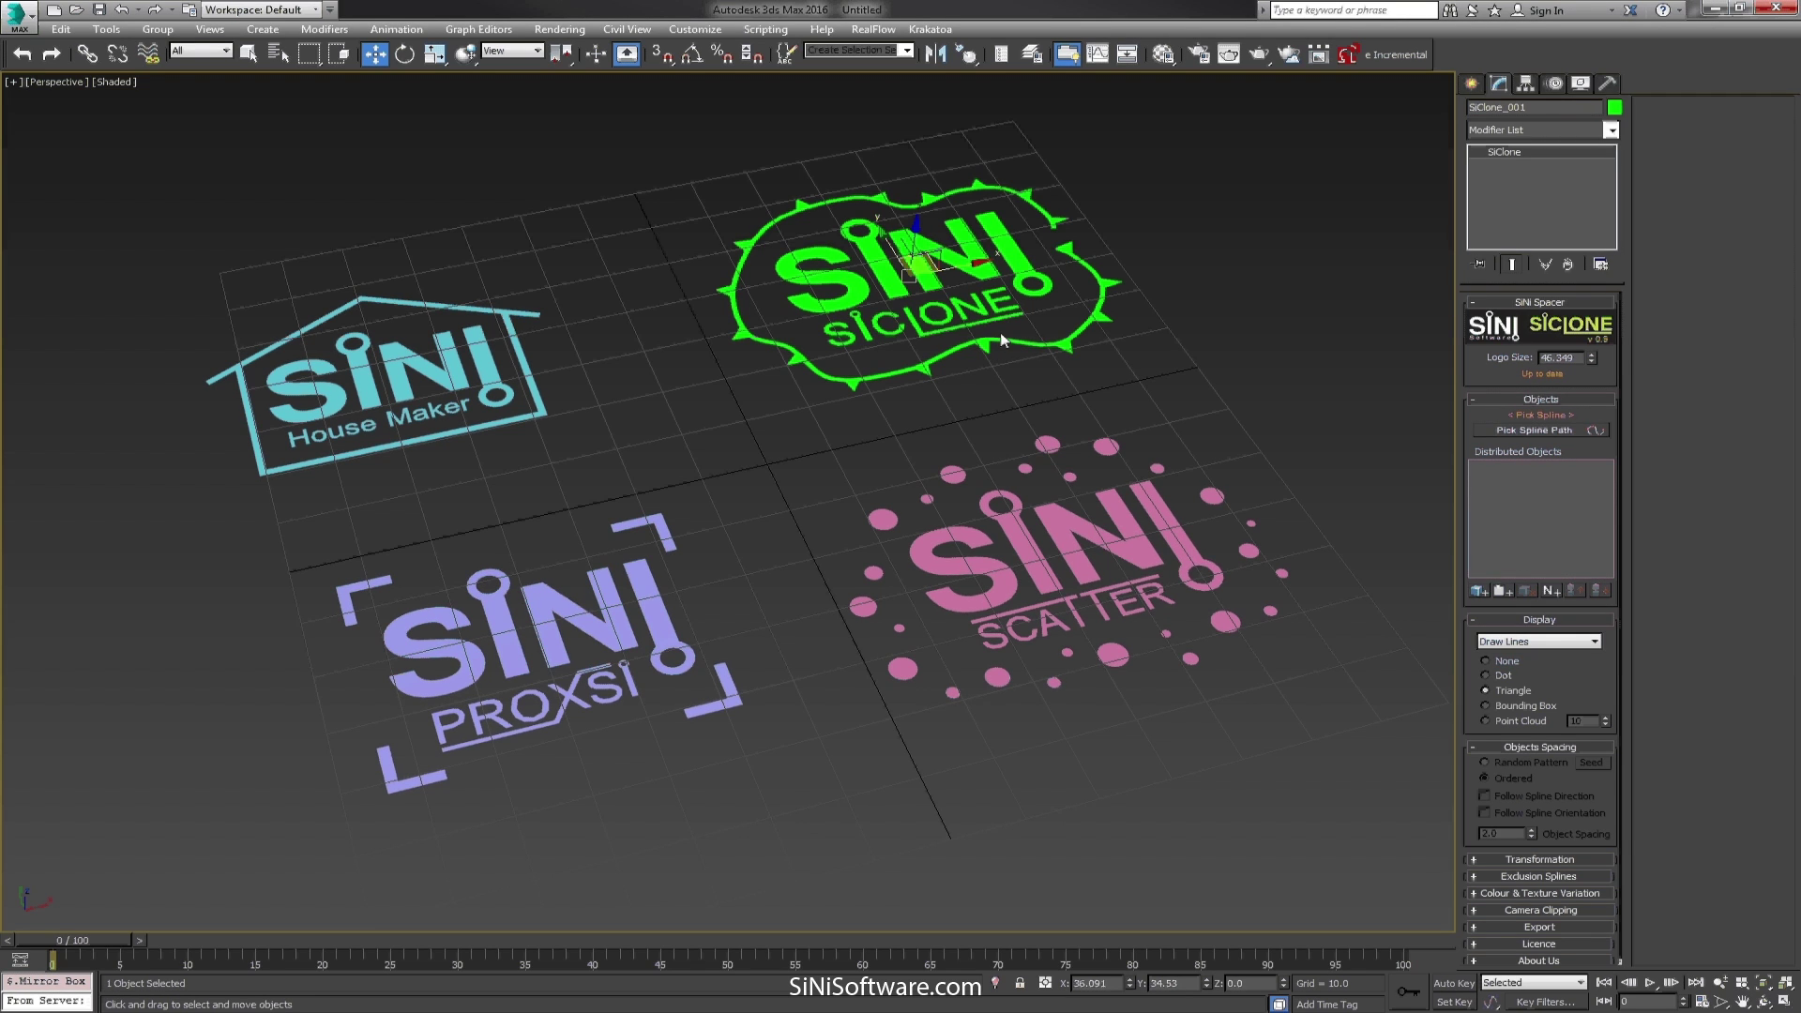
pyautogui.rightClick(1581, 451)
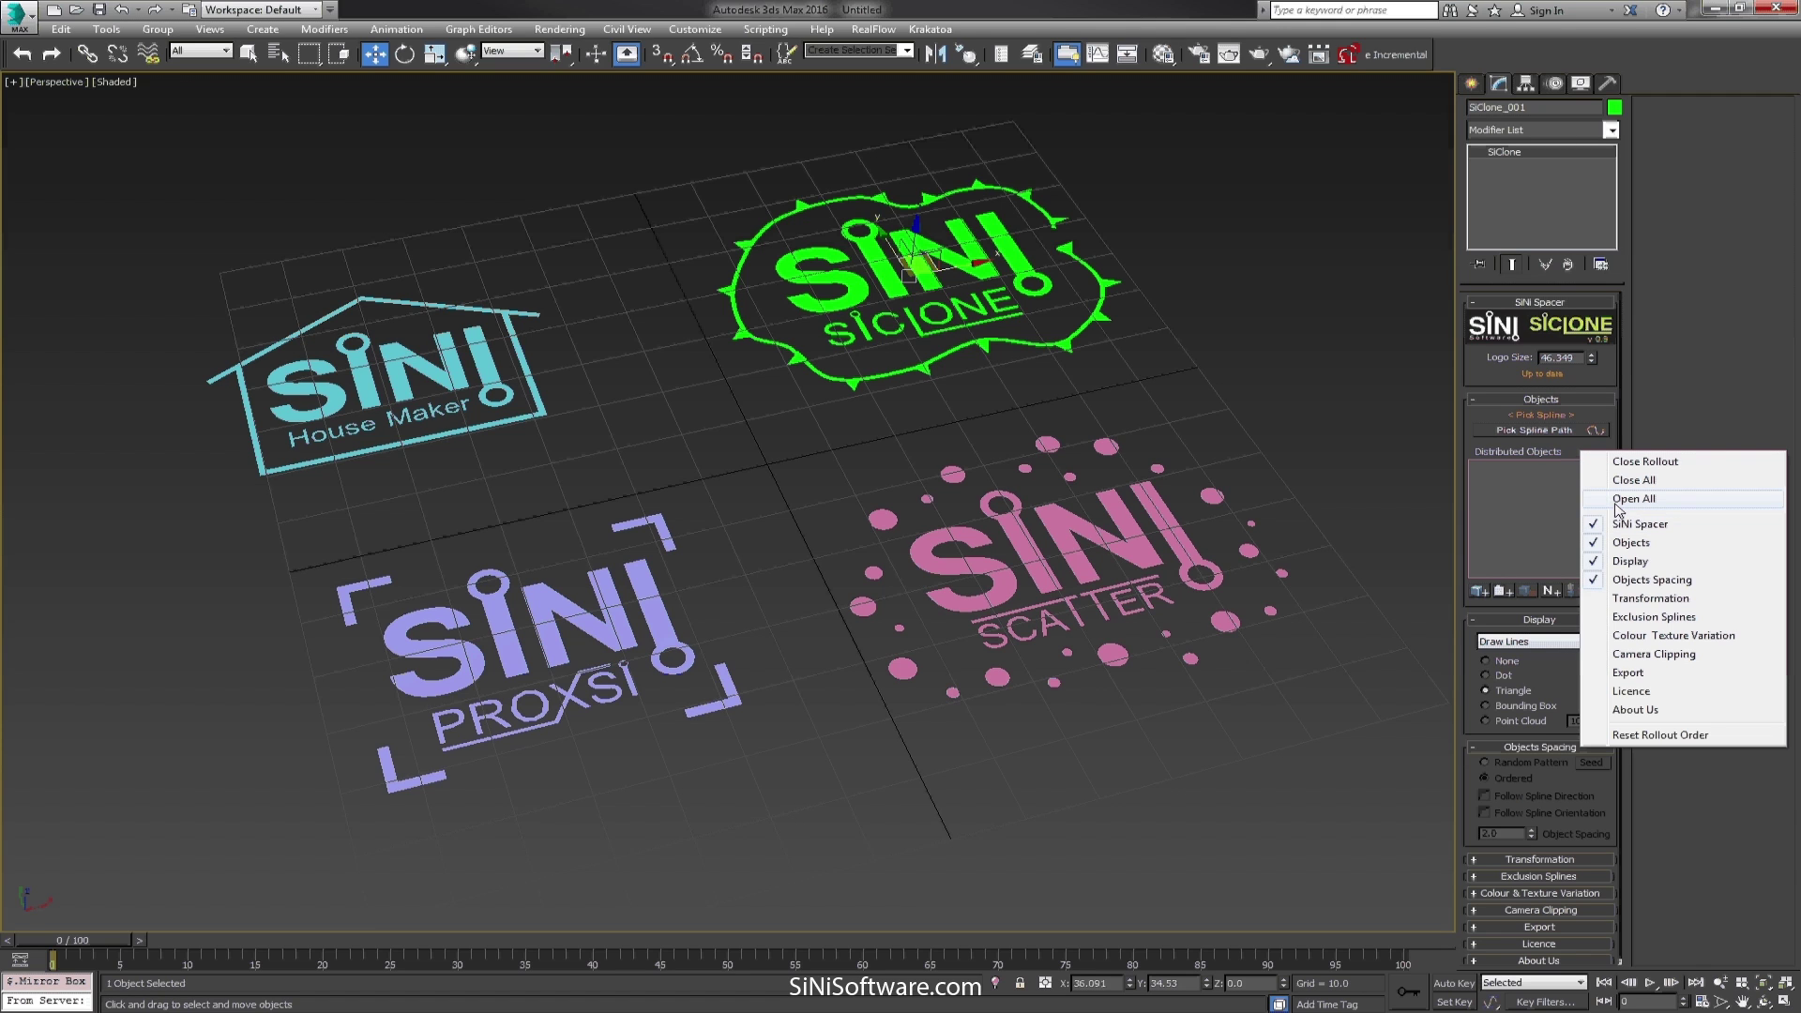
pyautogui.click(1617, 499)
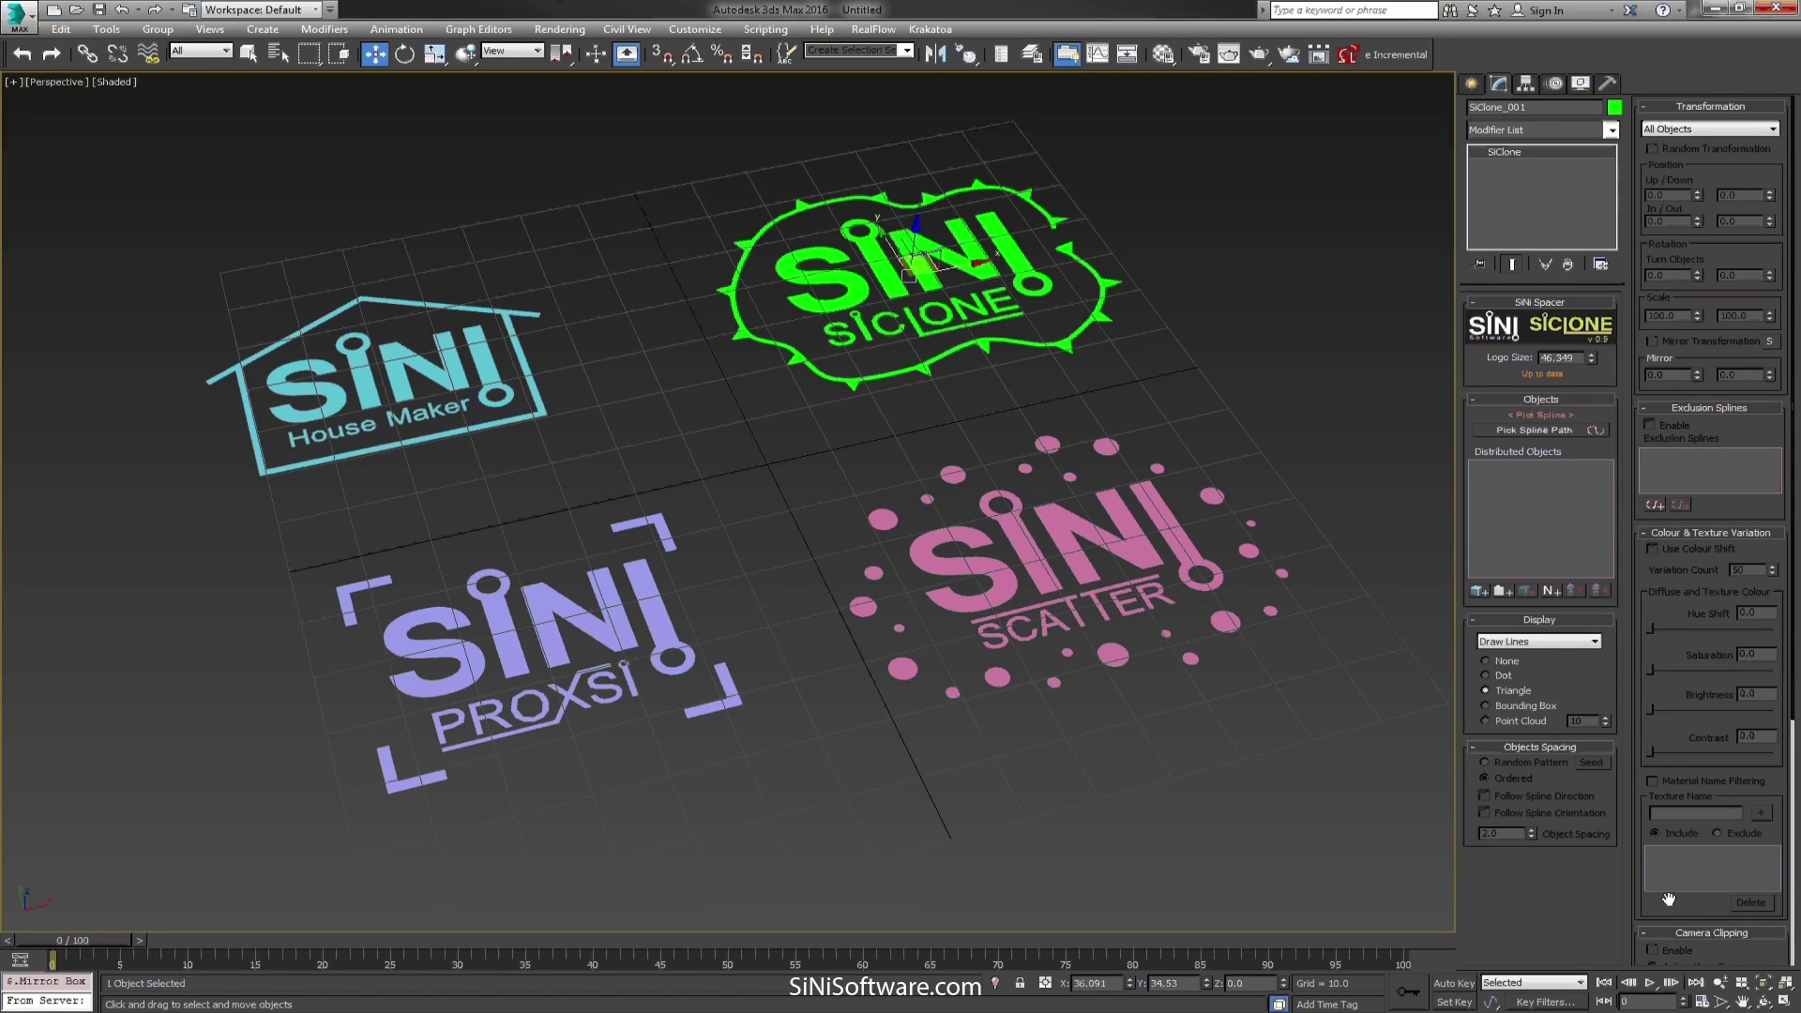
pyautogui.moveTo(1668, 899); pyautogui.dragTo(1685, 712)
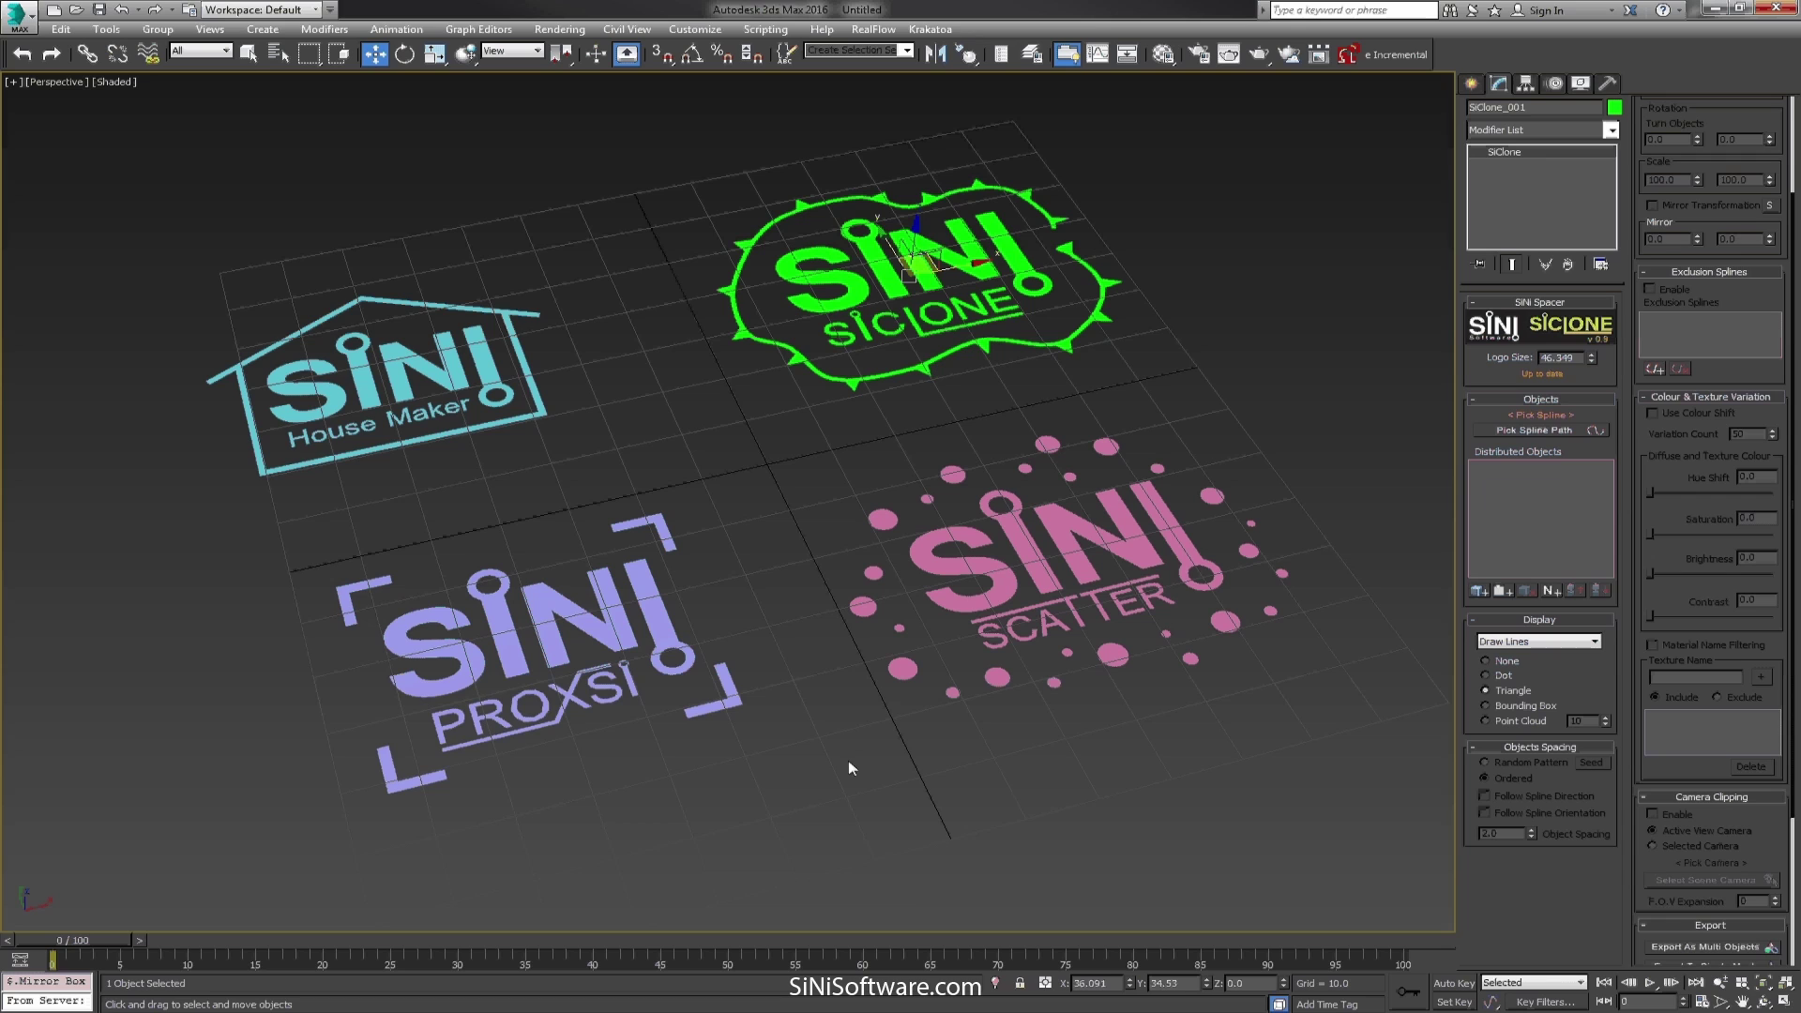